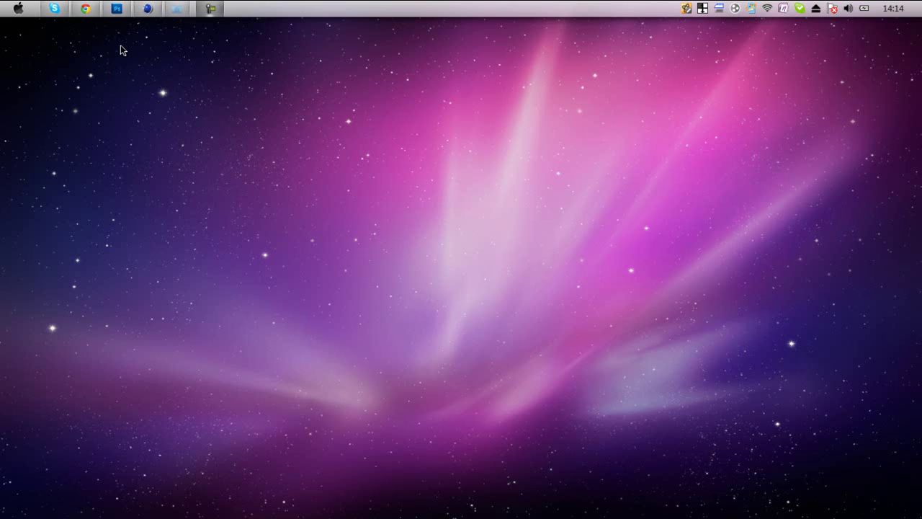
Step: Orbit around the extruded Skull.ai model, then select and deselect the skull
click(141, 9)
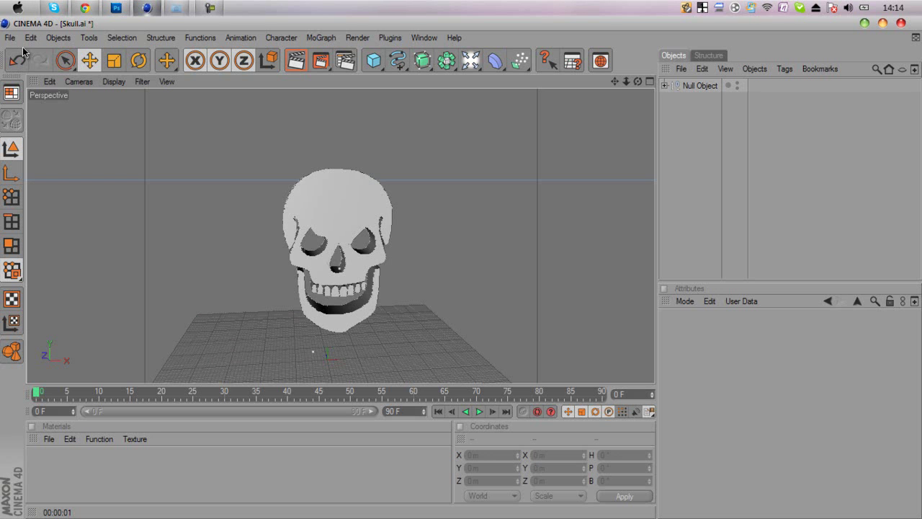
drag(627, 84, 463, 266)
click(337, 196)
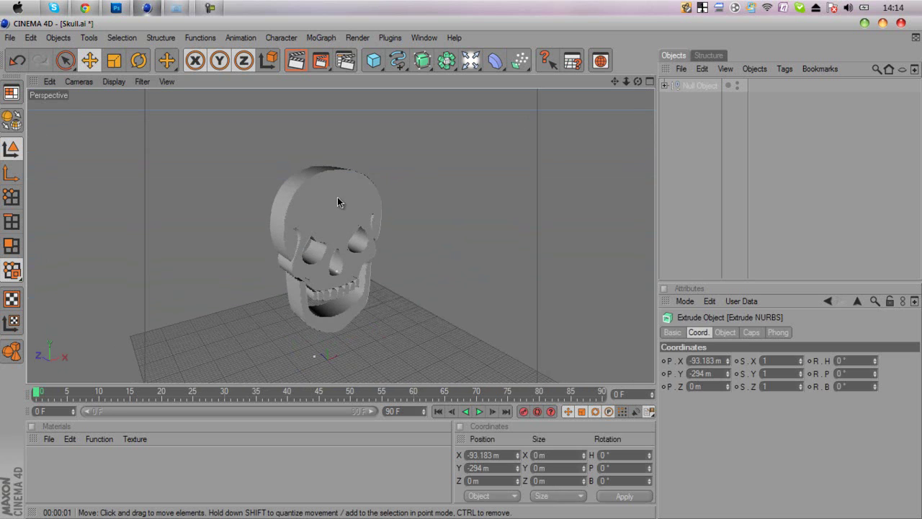
click(452, 142)
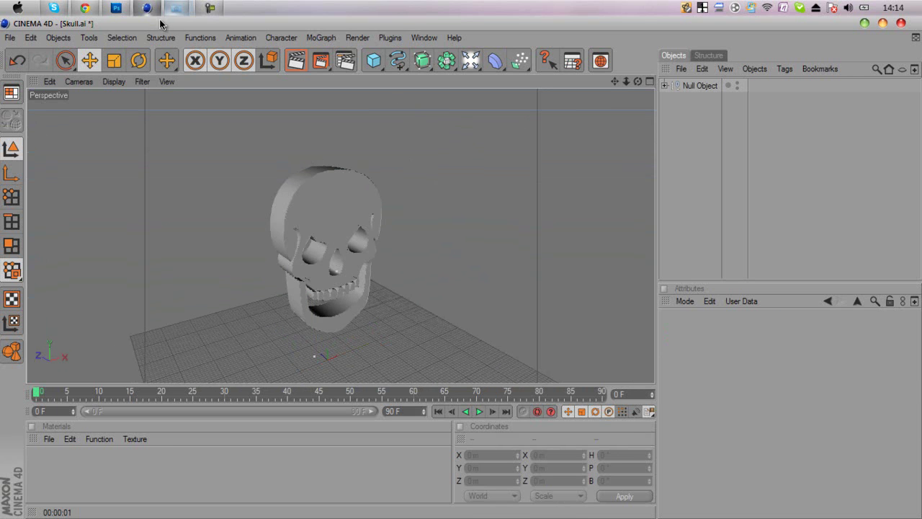
Step: Clear the old skull outline and its path from the Photoshop document
click(116, 8)
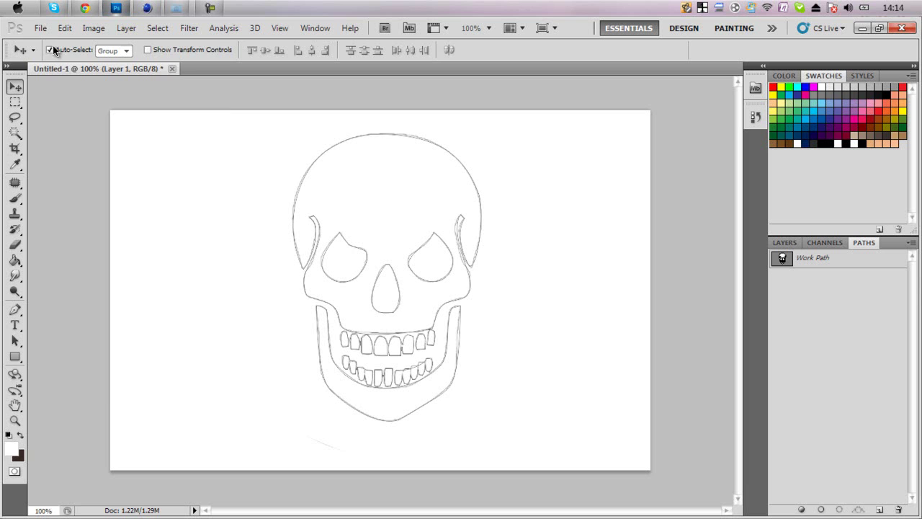
click(52, 28)
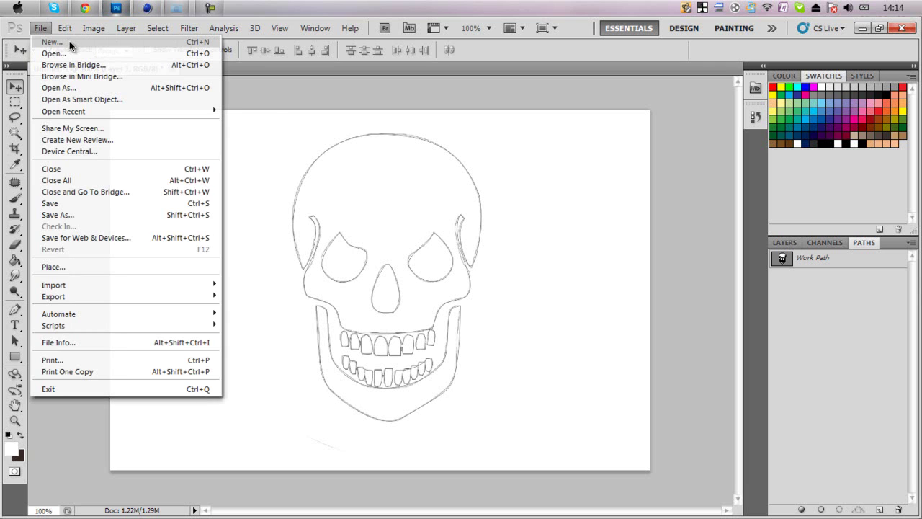
click(251, 5)
click(116, 8)
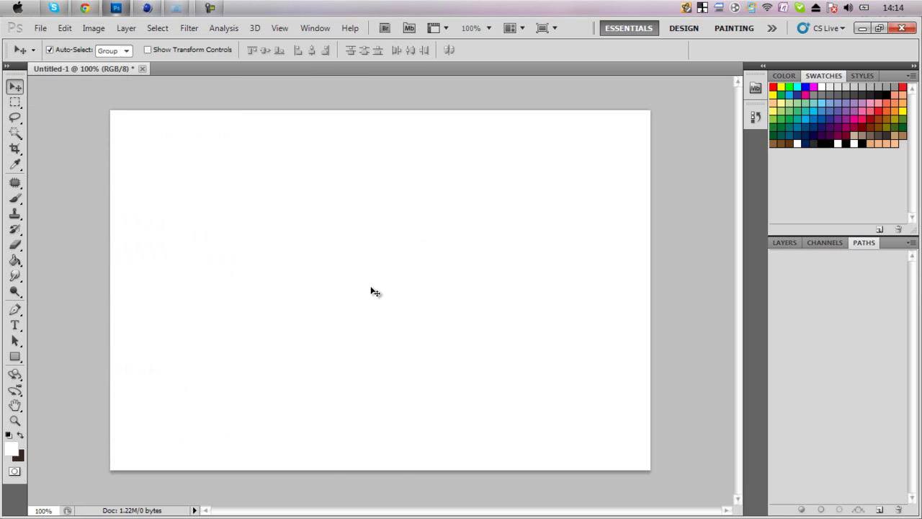
Step: Paste the black-circle skull image and scale and widen it with Free Transform
key(ctrl+v)
drag(362, 307, 374, 275)
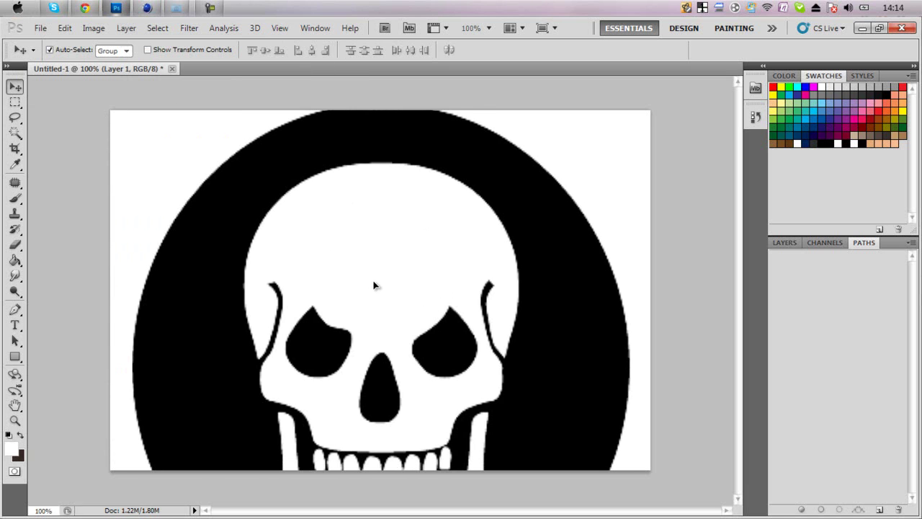
key(ctrl+t)
mouse_move(127, 87)
mouse_down()
mouse_move(165, 109)
mouse_move(305, 251)
mouse_up()
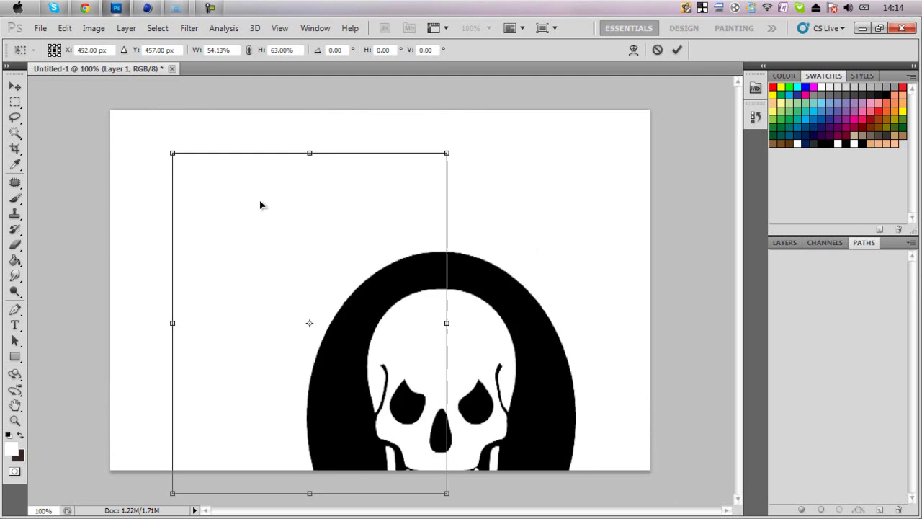
mouse_move(260, 205)
mouse_down()
mouse_move(284, 181)
mouse_move(311, 200)
mouse_up()
mouse_move(470, 129)
mouse_down()
mouse_move(542, 141)
mouse_move(559, 129)
mouse_up()
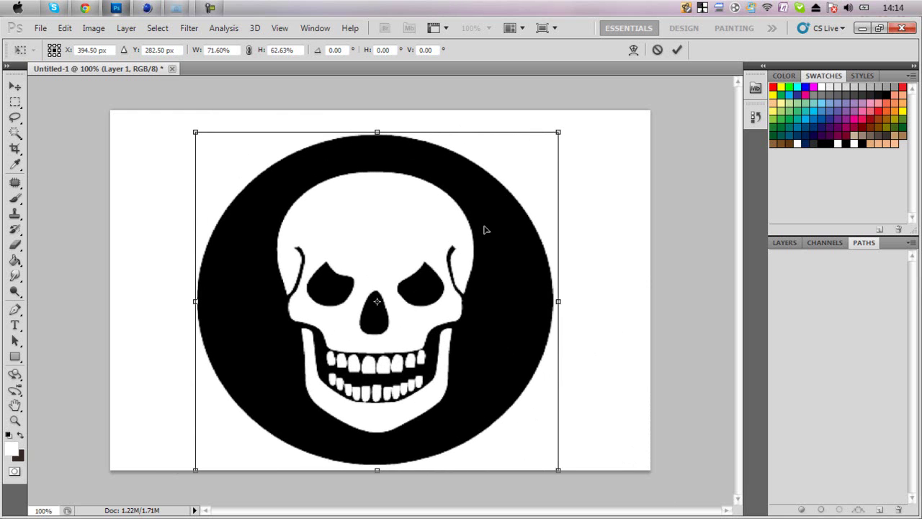
key(Return)
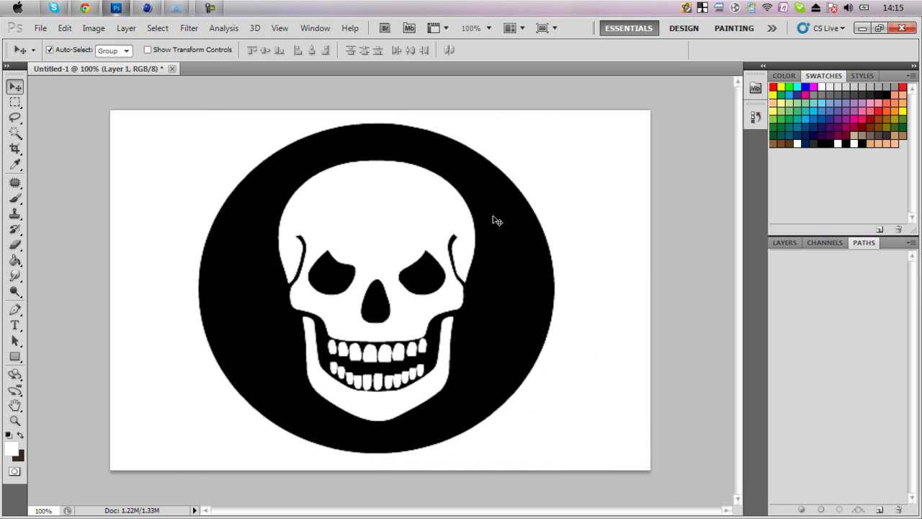
Step: Enlarge the skull circle slightly and centre it on the canvas
key(ctrl+t)
drag(569, 114, 581, 108)
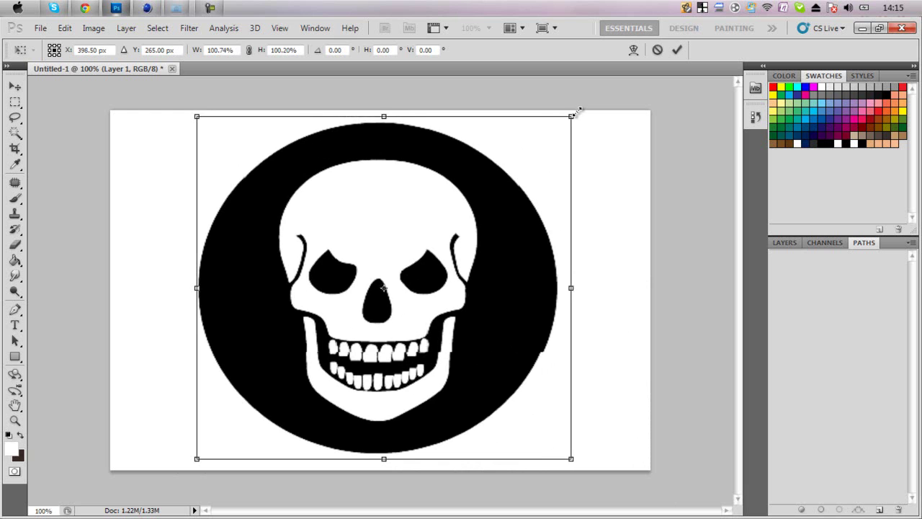
key(Return)
drag(461, 232, 453, 236)
Step: Clear the black circle and both eyes to white with the Magic Wand
click(15, 132)
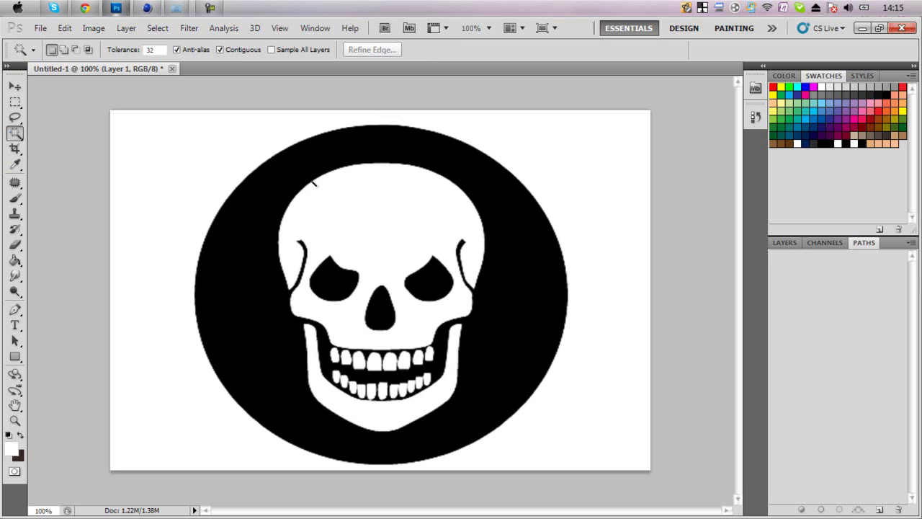
click(301, 171)
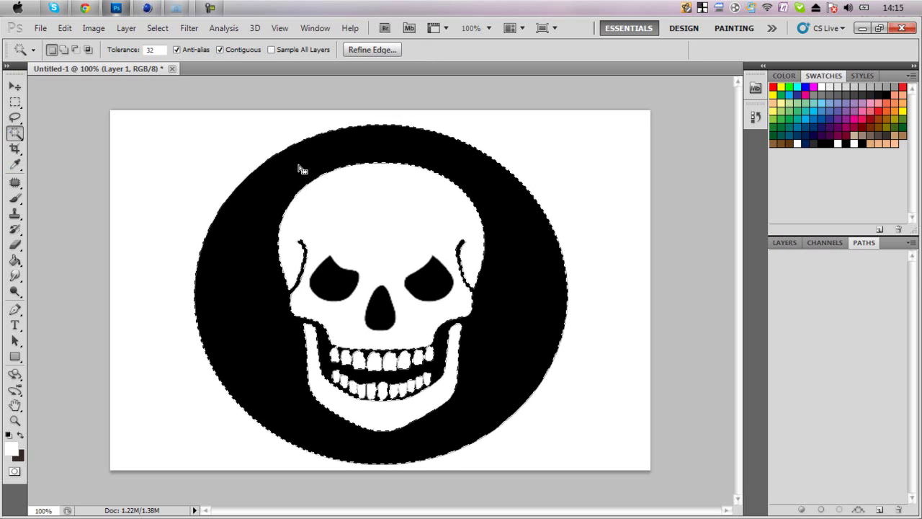
key(Delete)
click(330, 286)
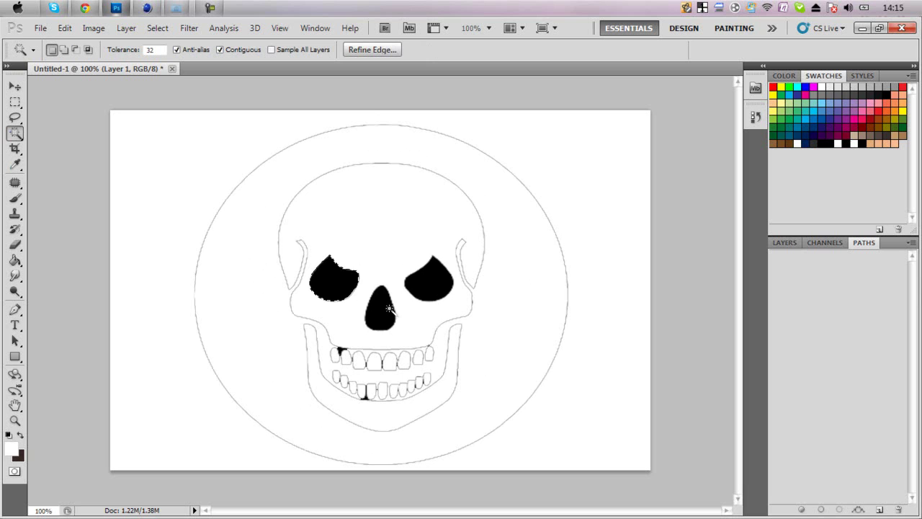
key(Delete)
click(426, 283)
key(Delete)
Step: Clear the nose and upper-left tooth gap, then pick the lower-teeth gaps
click(380, 309)
key(Delete)
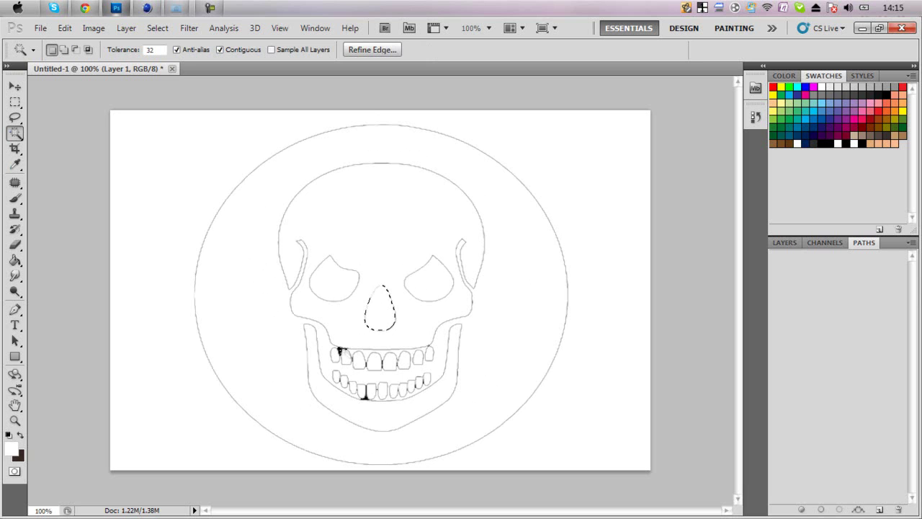
click(342, 349)
key(Delete)
click(365, 392)
click(411, 389)
click(383, 366)
shift+click(372, 390)
Step: Reselect the gap between the lower teeth, dropping stray selections
click(163, 191)
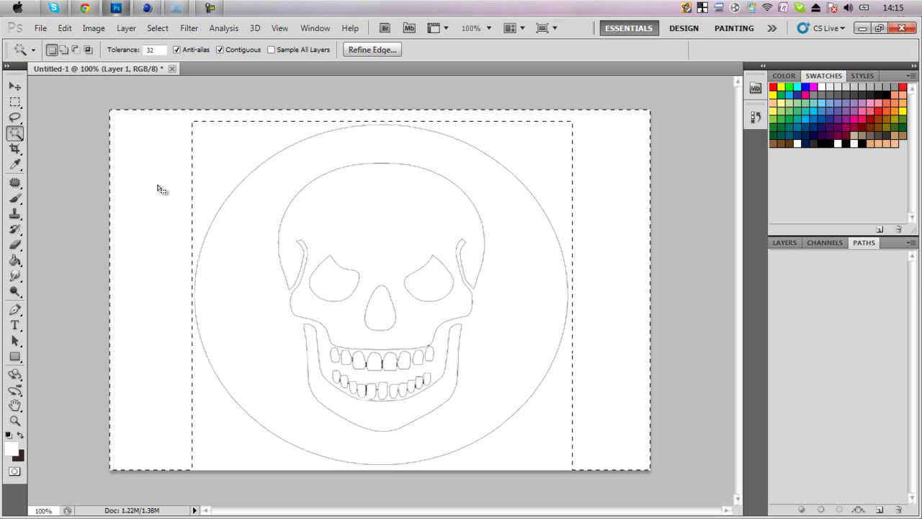
key(ctrl+d)
click(365, 389)
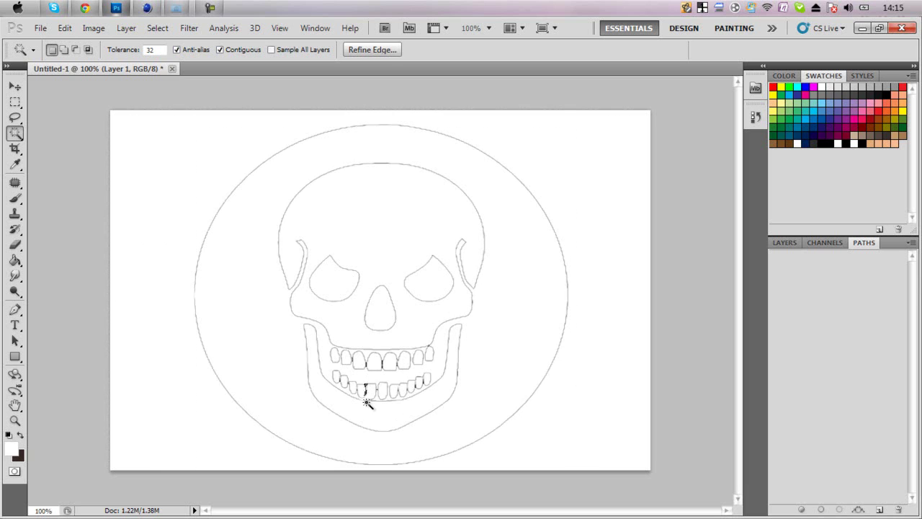
key(ctrl+d)
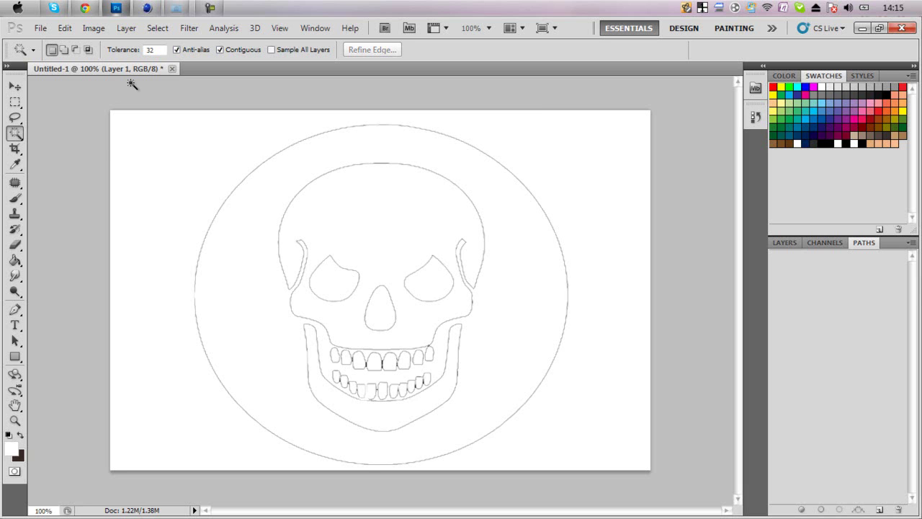
click(356, 390)
key(ctrl+d)
click(371, 387)
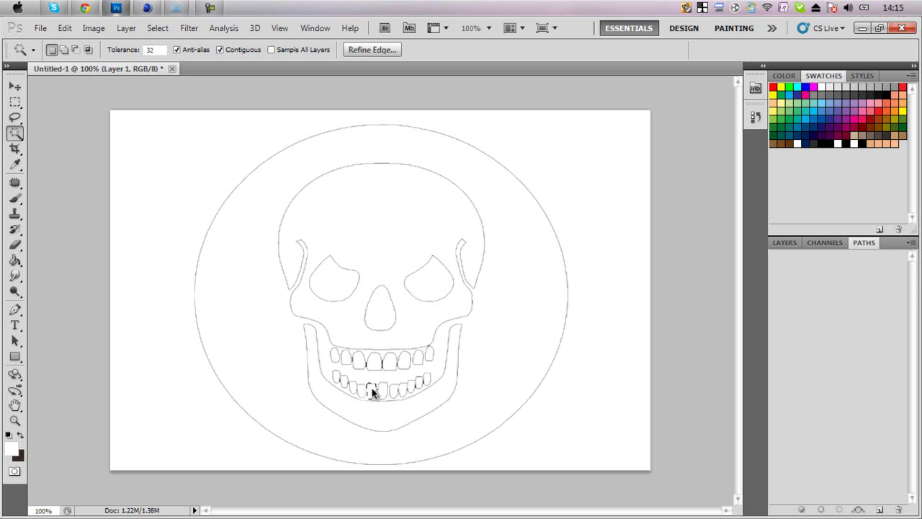
shift+click(396, 391)
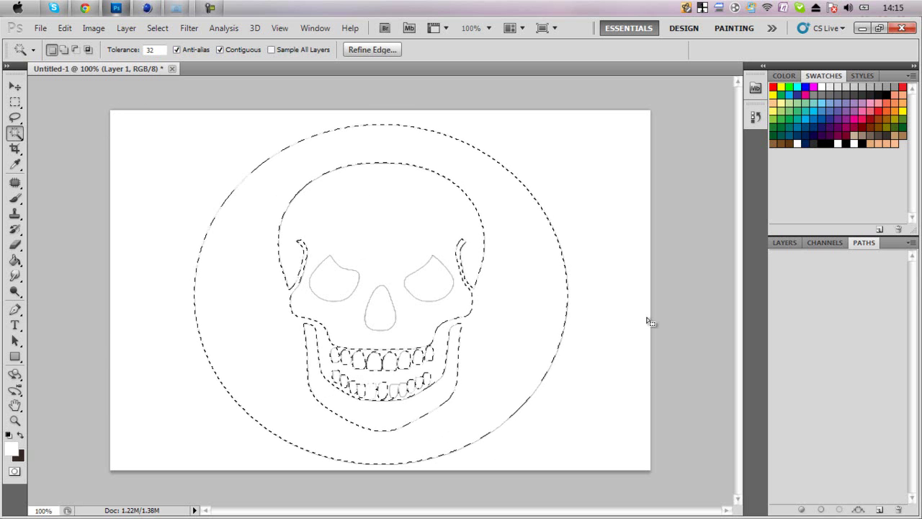
key(ctrl+shift+i)
key(ctrl+d)
Step: Erase the left and top arcs of the circle and nudge the skull up
click(15, 245)
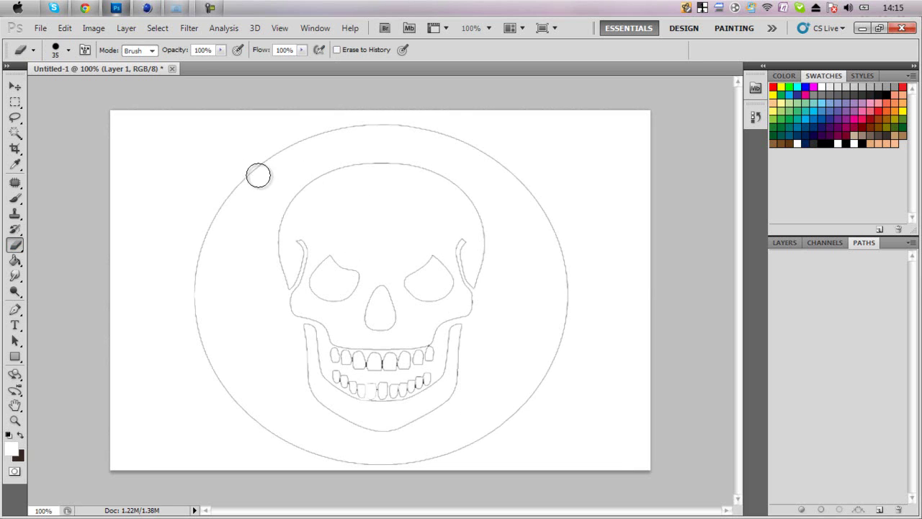
mouse_move(257, 175)
mouse_down()
mouse_move(236, 383)
mouse_move(539, 363)
mouse_move(504, 181)
mouse_up()
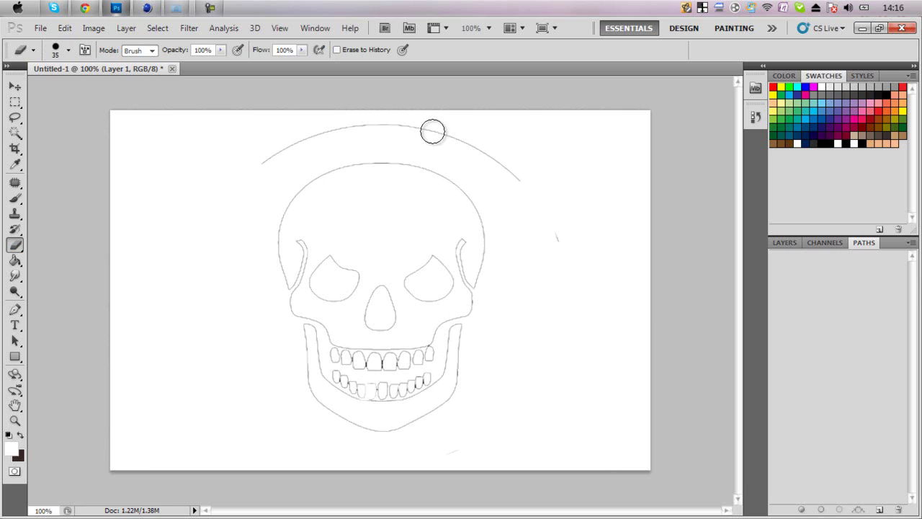
mouse_move(432, 132)
mouse_down()
mouse_move(353, 115)
mouse_move(402, 115)
mouse_up()
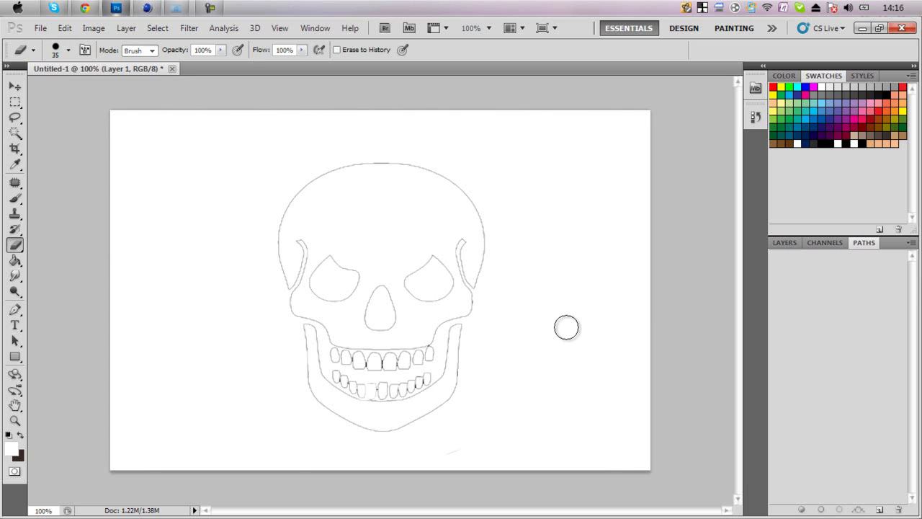
click(14, 85)
drag(375, 276, 379, 264)
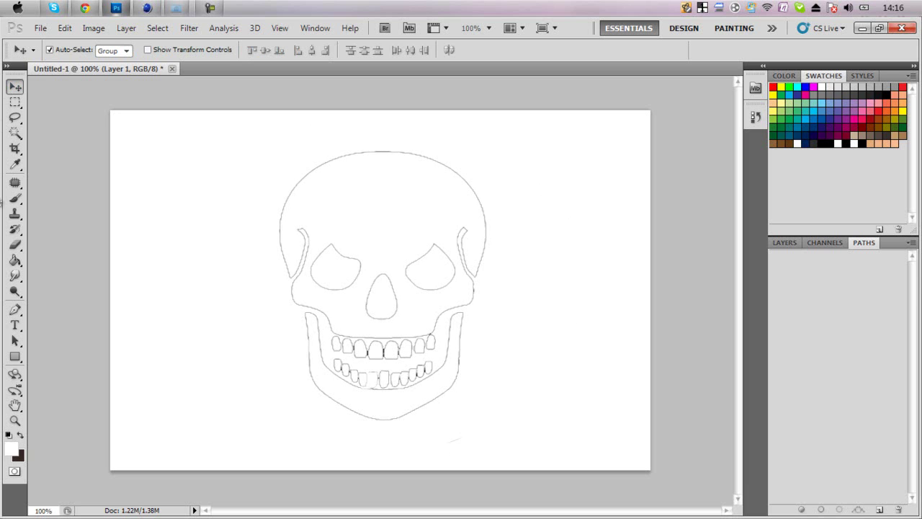
Step: Magic Wand select the skull's upper region, jaw band and upper teeth
click(15, 132)
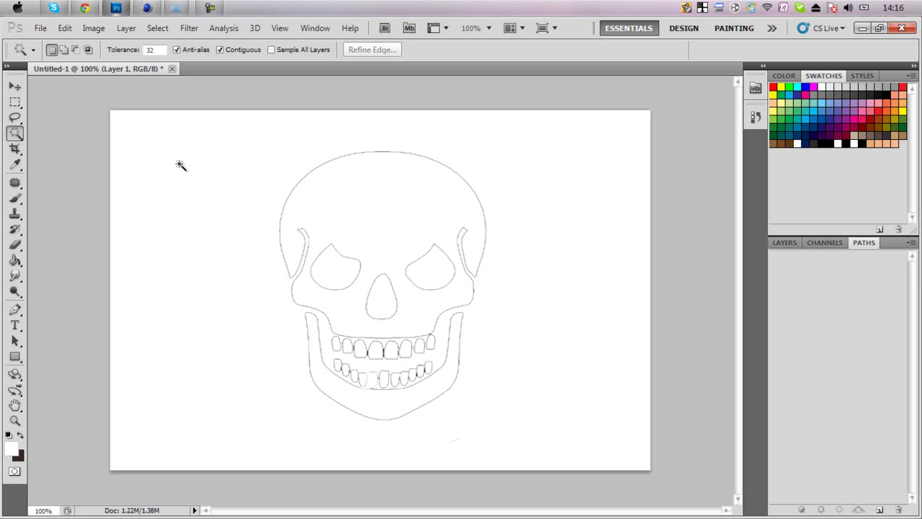
click(361, 202)
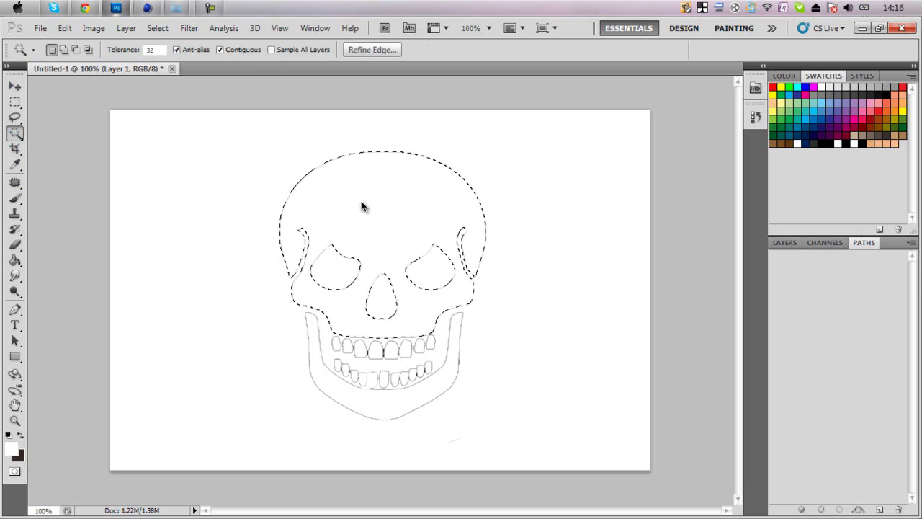
click(317, 343)
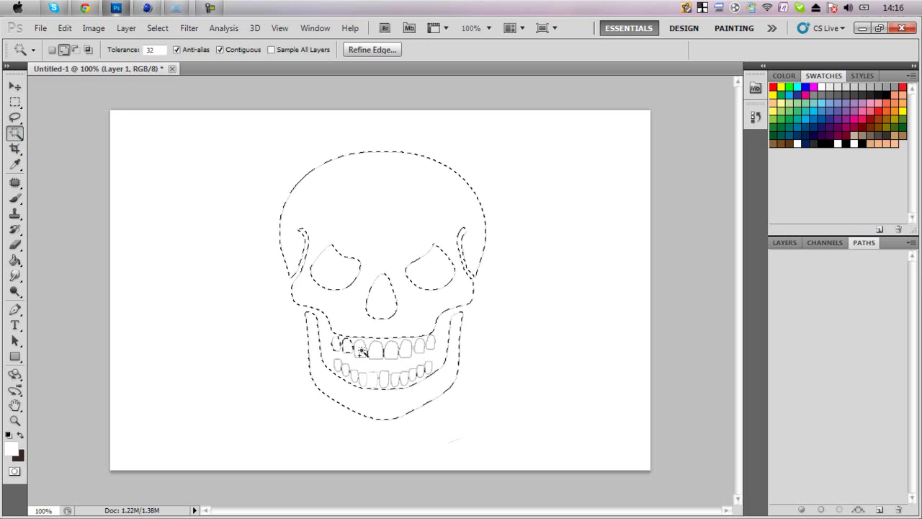
click(362, 350)
click(418, 348)
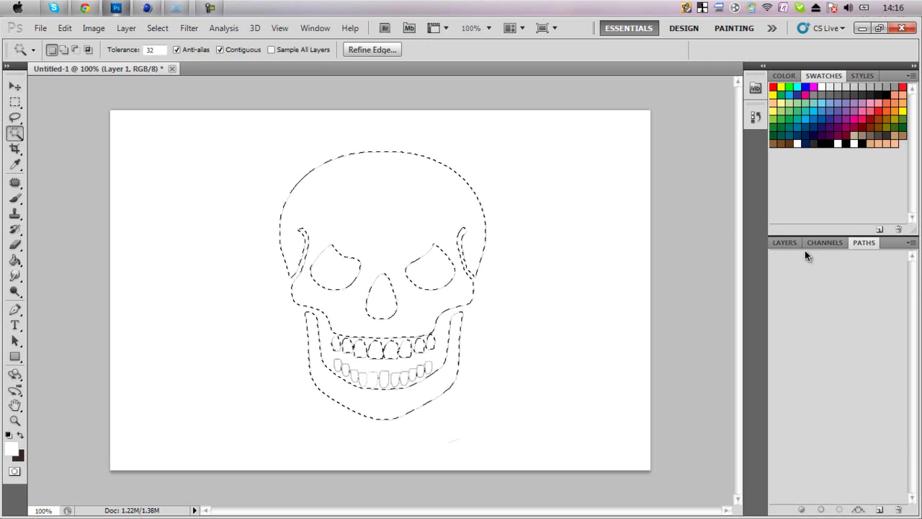
Step: Turn the skull selection into a work path from the Paths panel
key(F7)
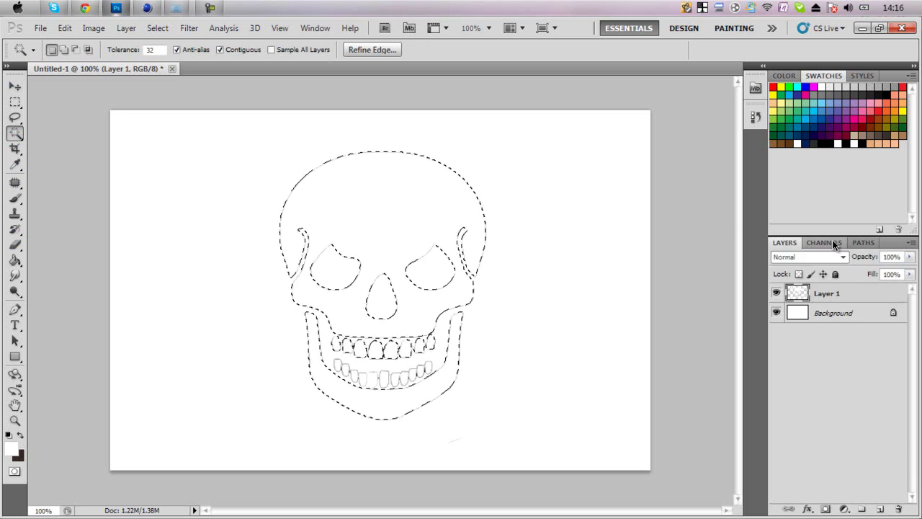
click(832, 242)
click(860, 243)
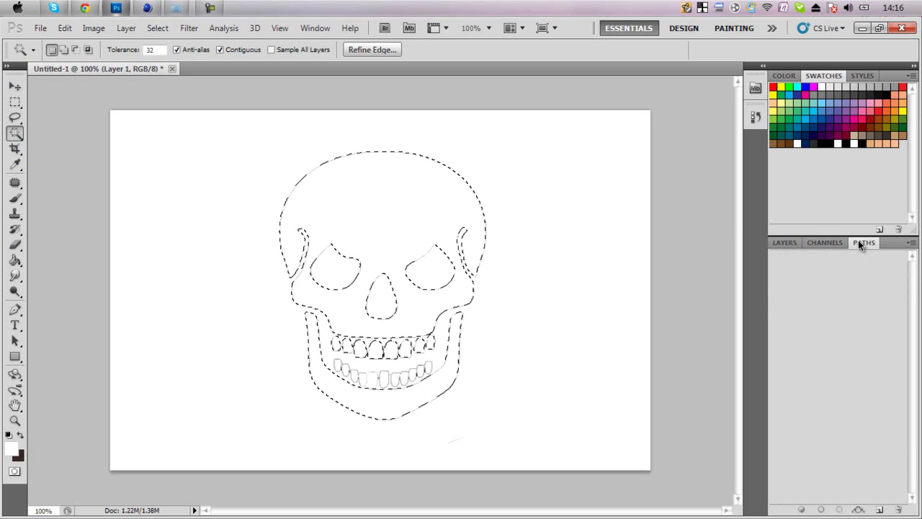
click(860, 509)
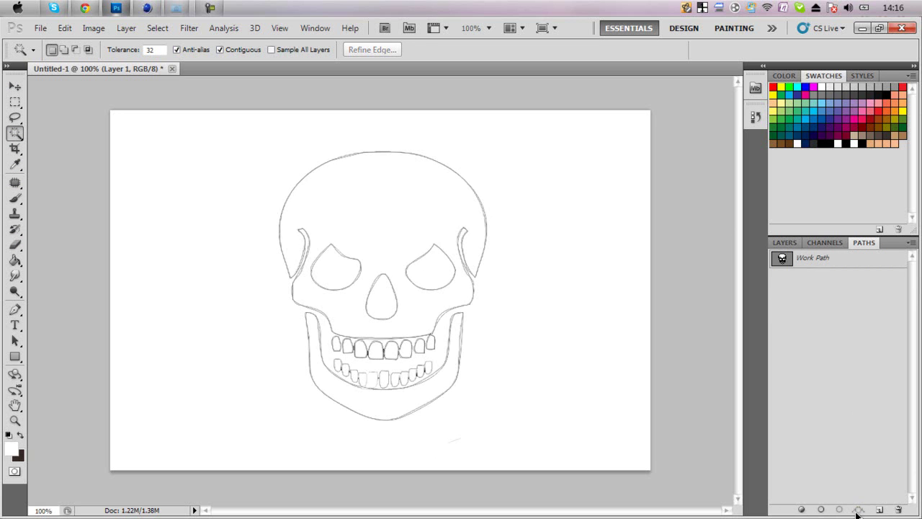
click(14, 86)
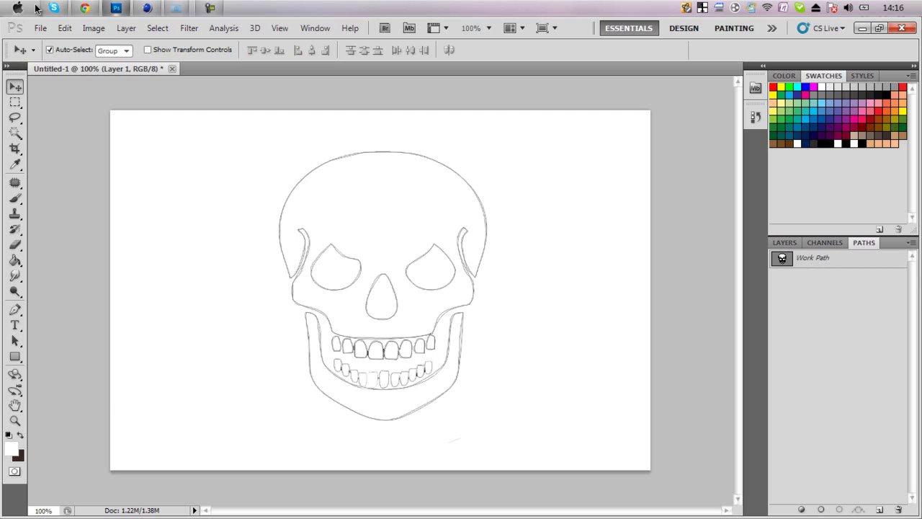
Step: Export the Work Path to Illustrator as 'skull', overwriting Skull.ai on the Desktop
click(38, 28)
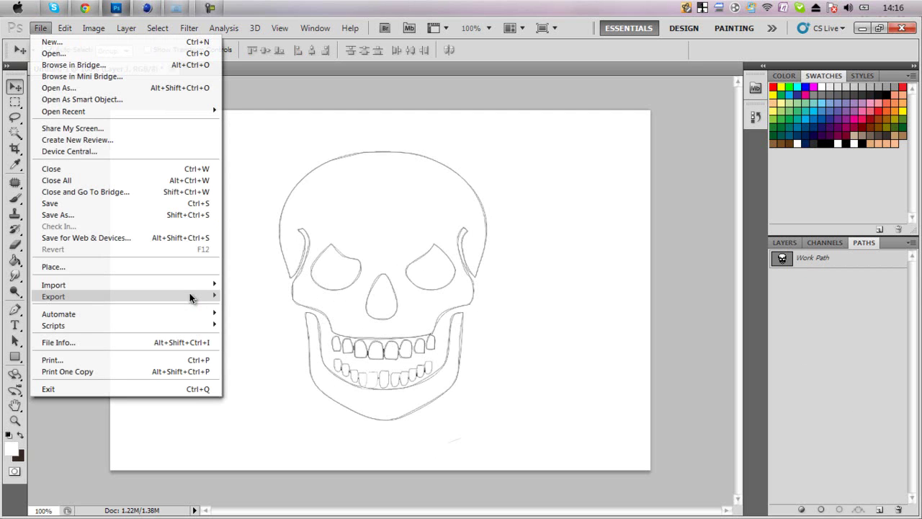
mouse_move(126, 296)
click(251, 303)
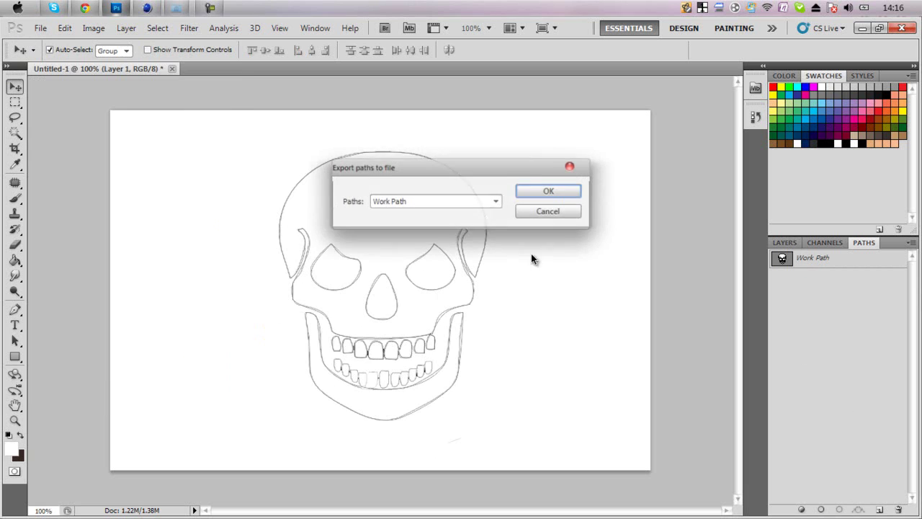
click(549, 192)
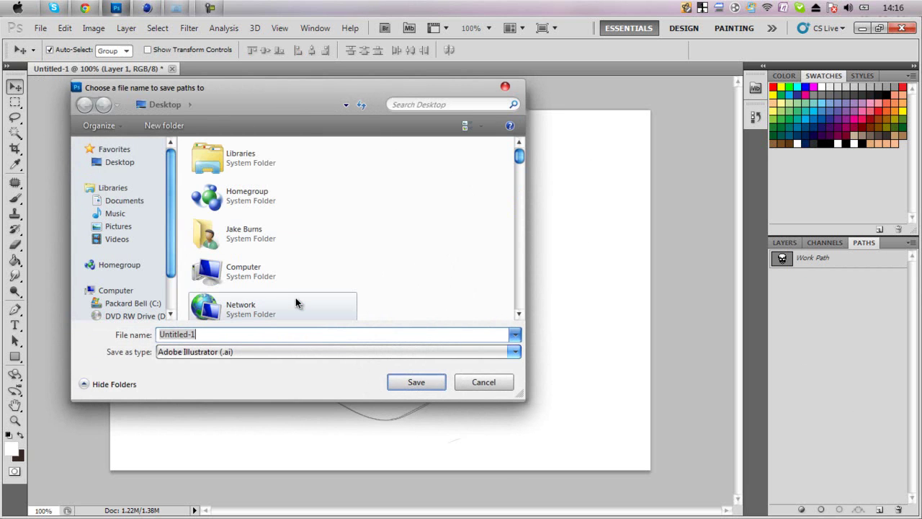
text(skull)
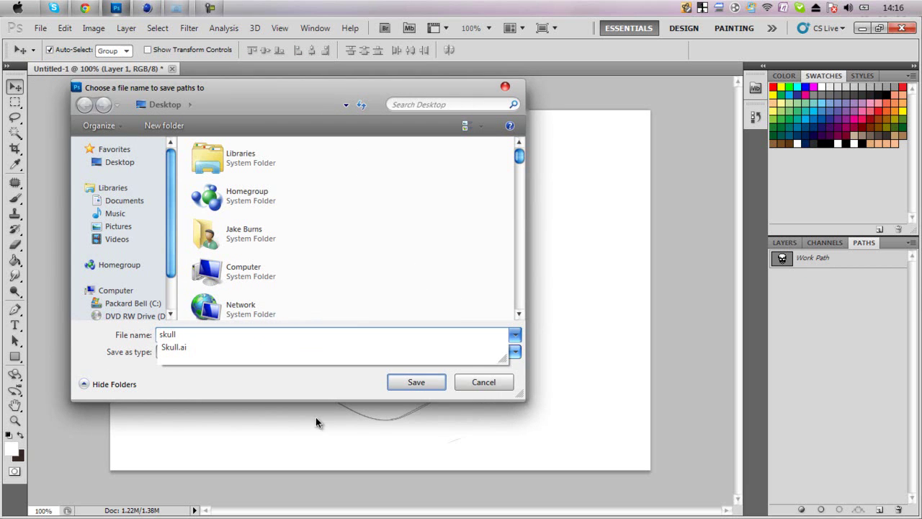
click(410, 385)
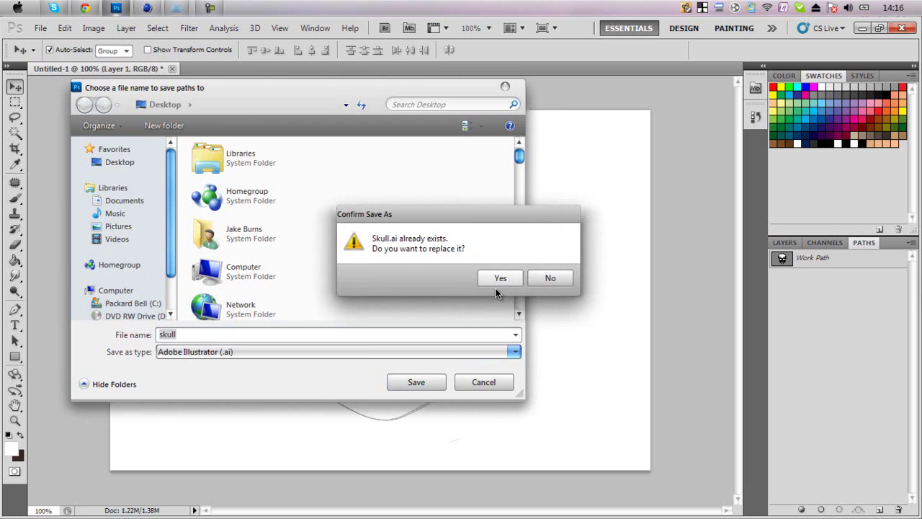
click(497, 284)
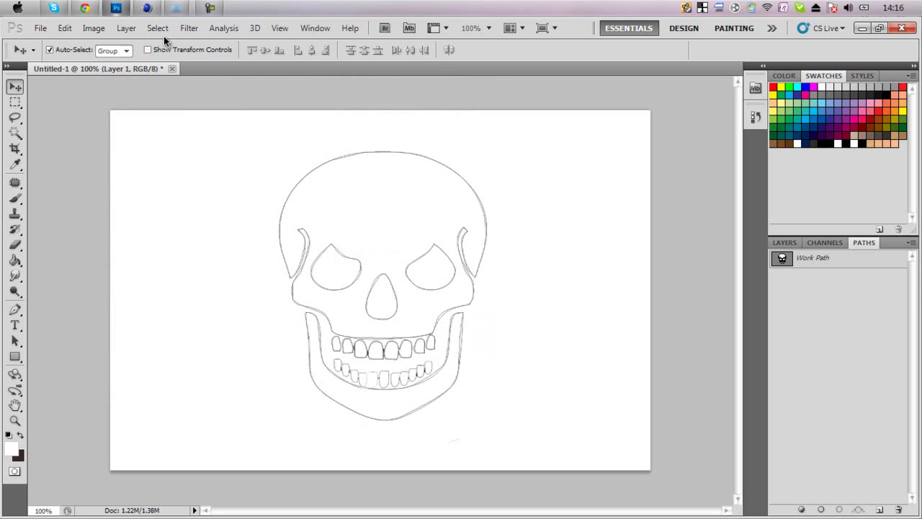
click(147, 8)
Step: Start a new scene and open Skull.ai with the default Illustrator import settings
click(10, 38)
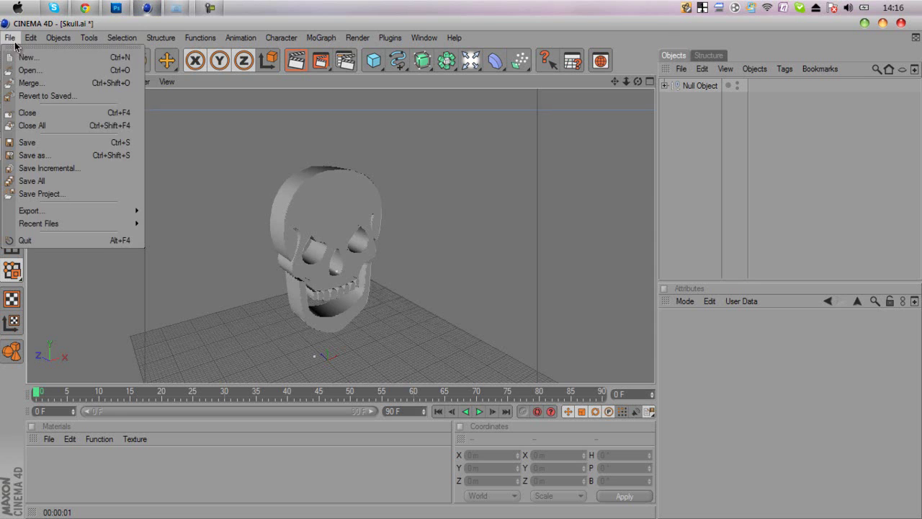
click(26, 57)
click(10, 38)
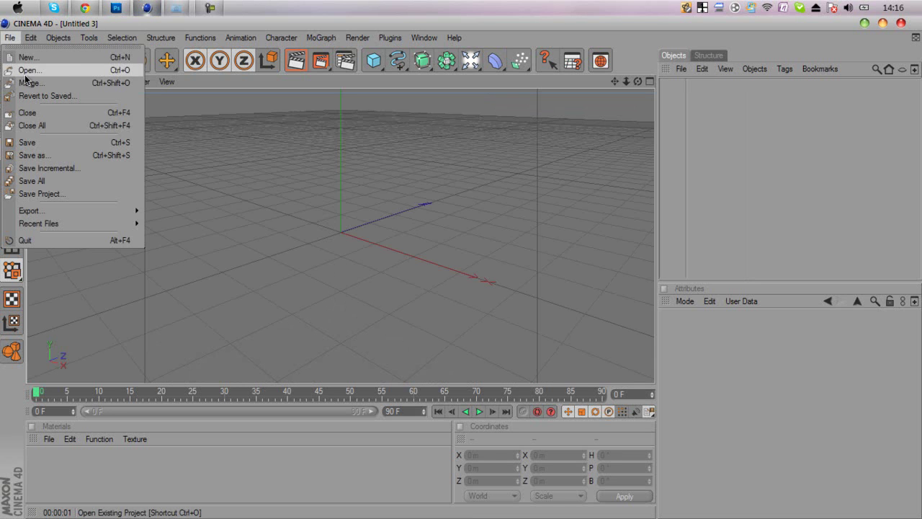
click(26, 70)
text(s)
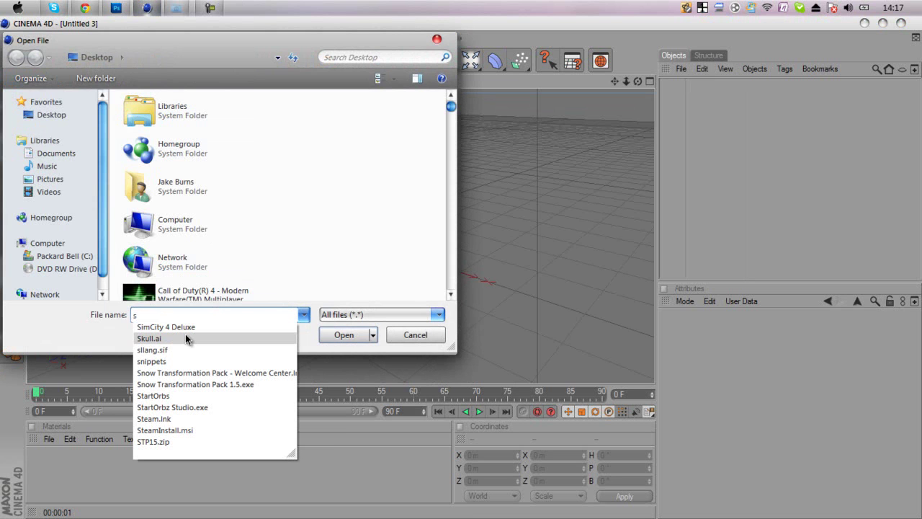
click(185, 337)
key(Return)
click(434, 317)
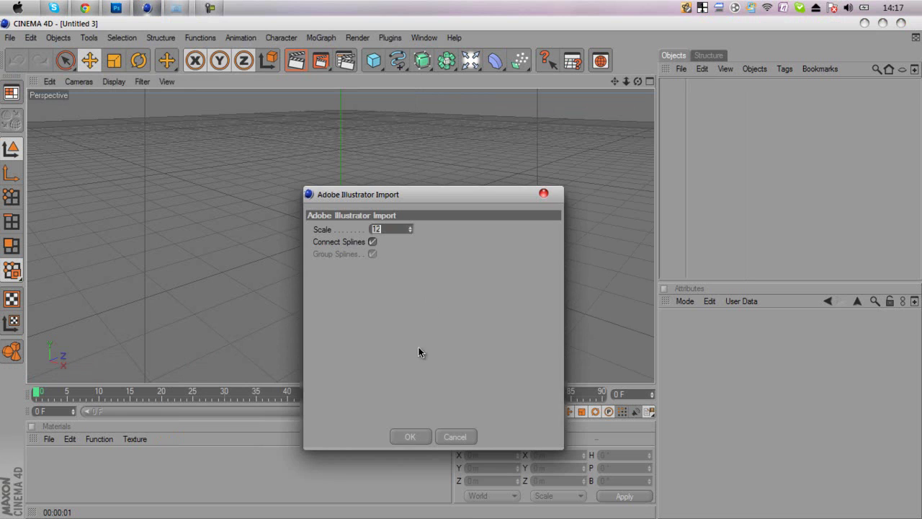
click(408, 434)
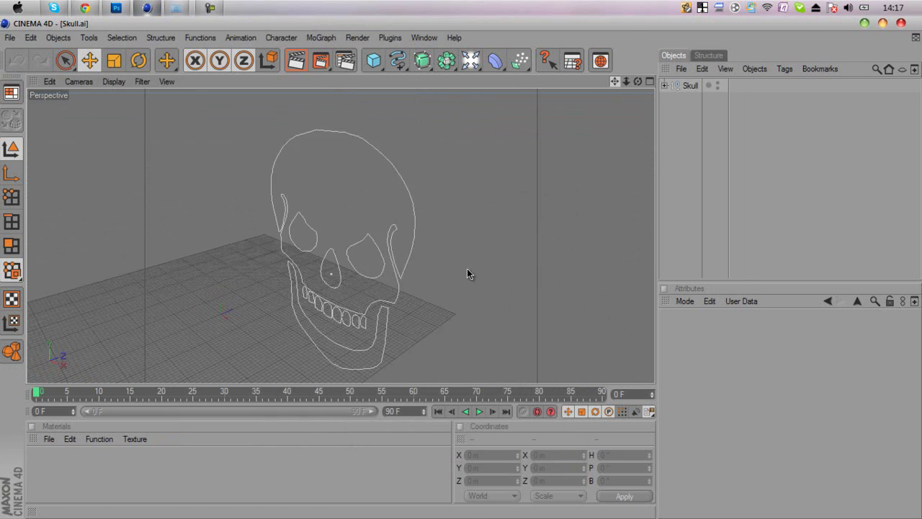
Step: Move the imported skull left along X toward the scene centre
alt+middle_drag(467, 268, 504, 230)
click(690, 85)
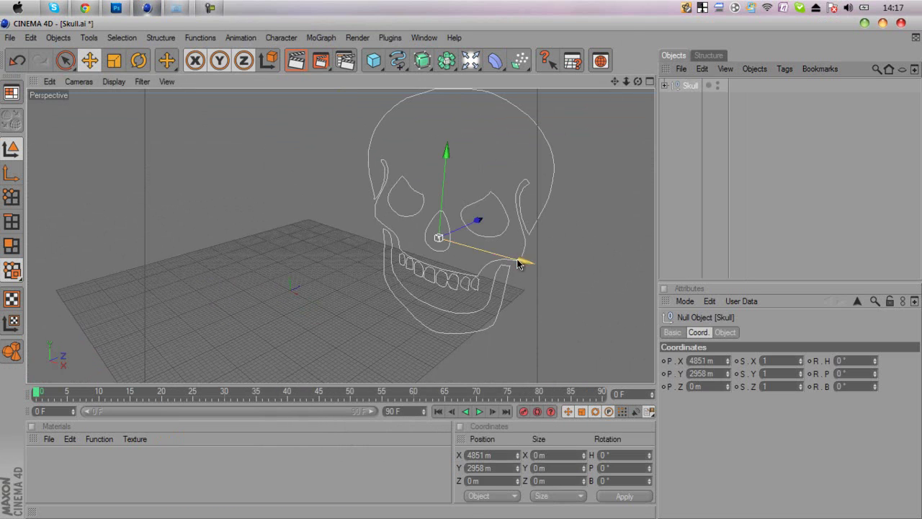
drag(517, 262, 461, 268)
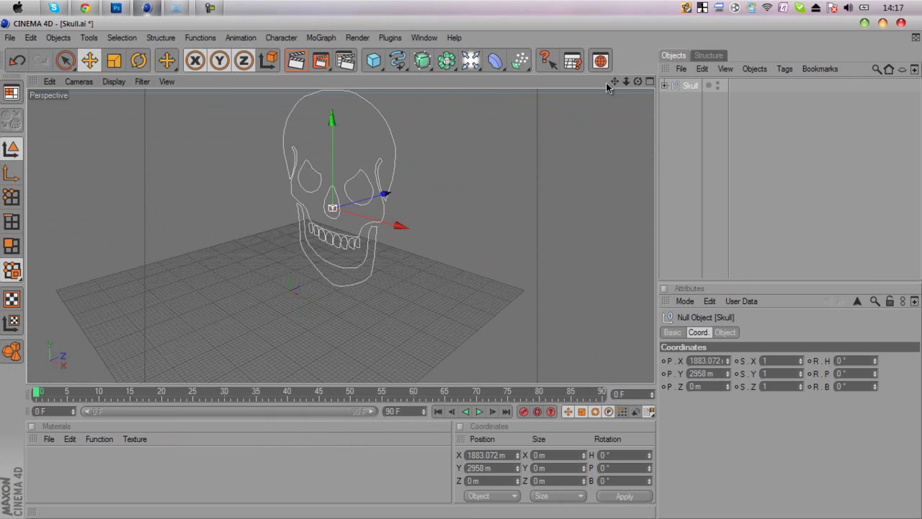
alt+drag(459, 272, 558, 154)
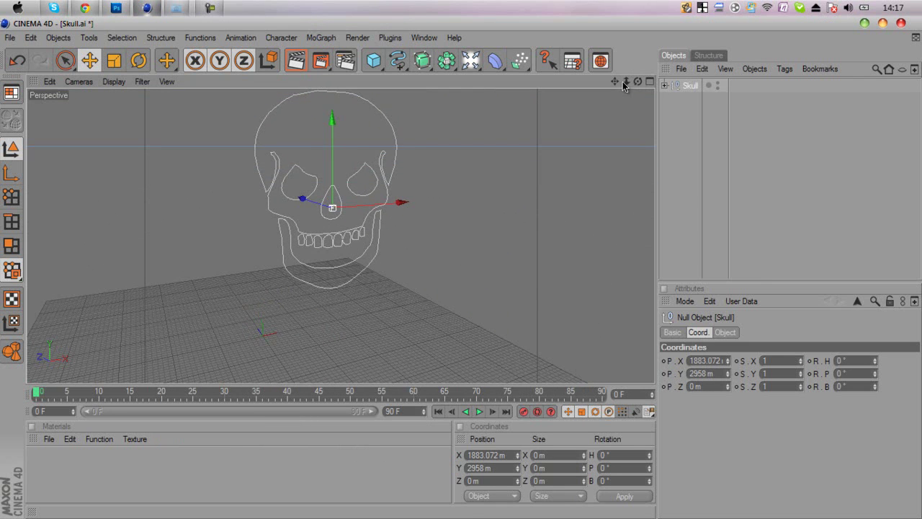
click(536, 149)
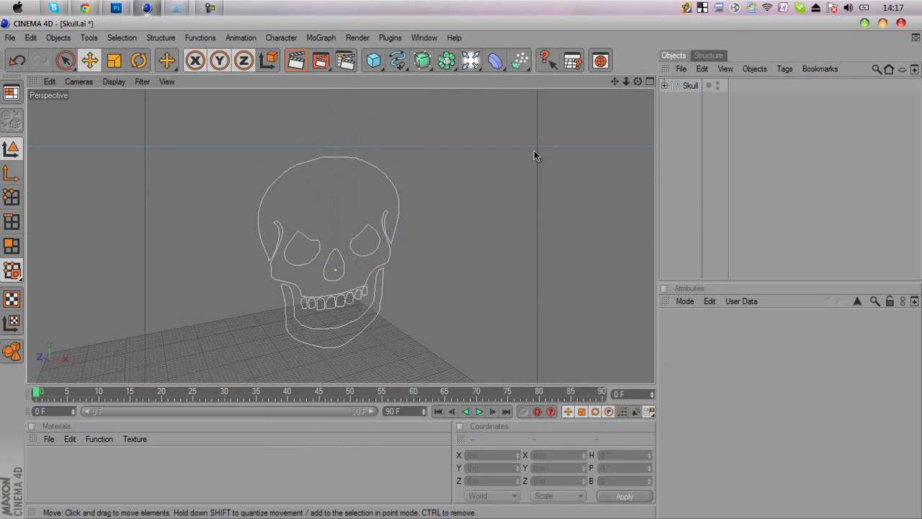
Step: Expand the Skull group and inspect Path 1 and Paths 5 through 12
click(665, 85)
click(700, 100)
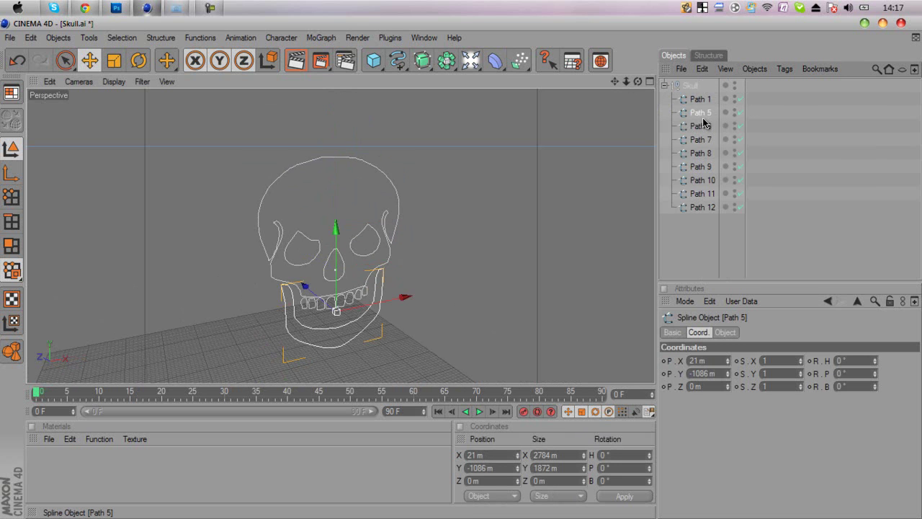
click(700, 126)
click(702, 140)
click(700, 166)
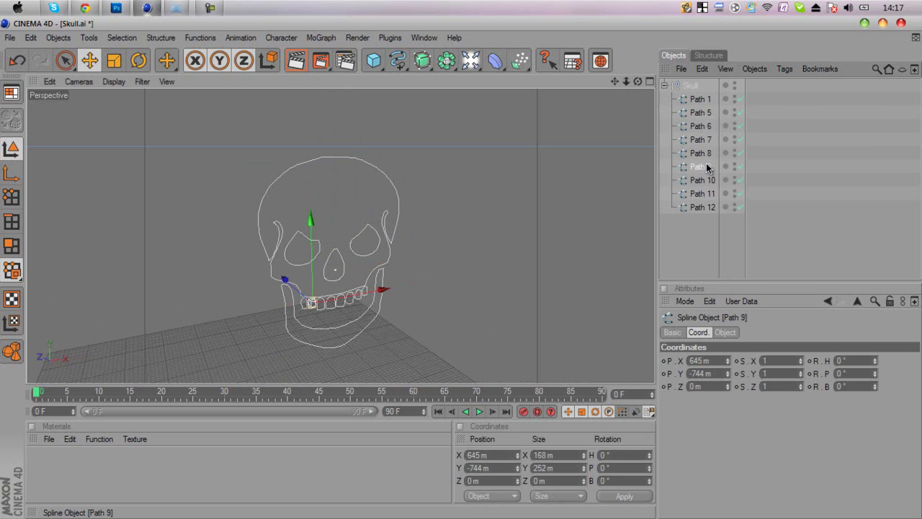
click(702, 126)
click(710, 116)
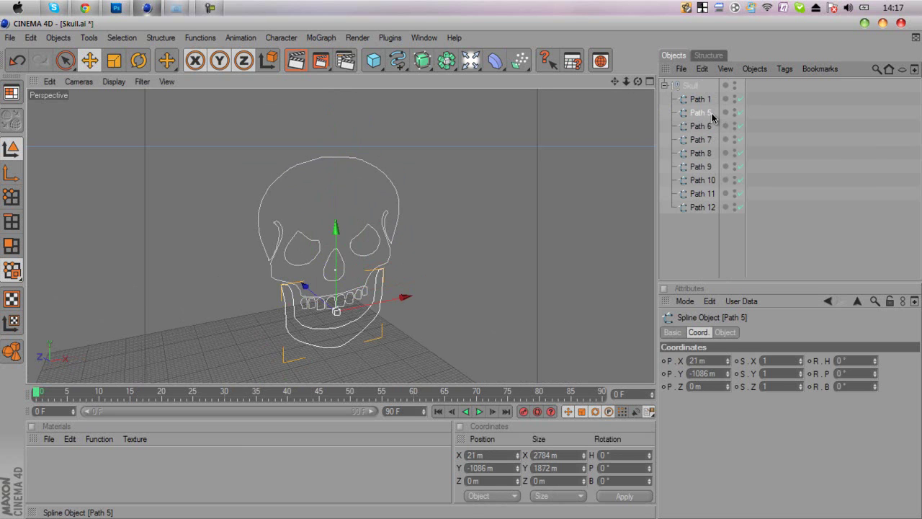
click(699, 99)
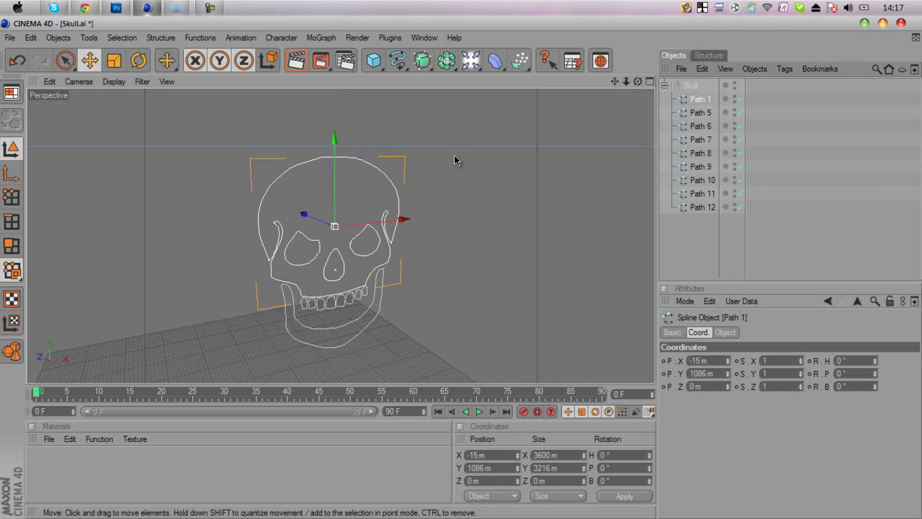
click(514, 188)
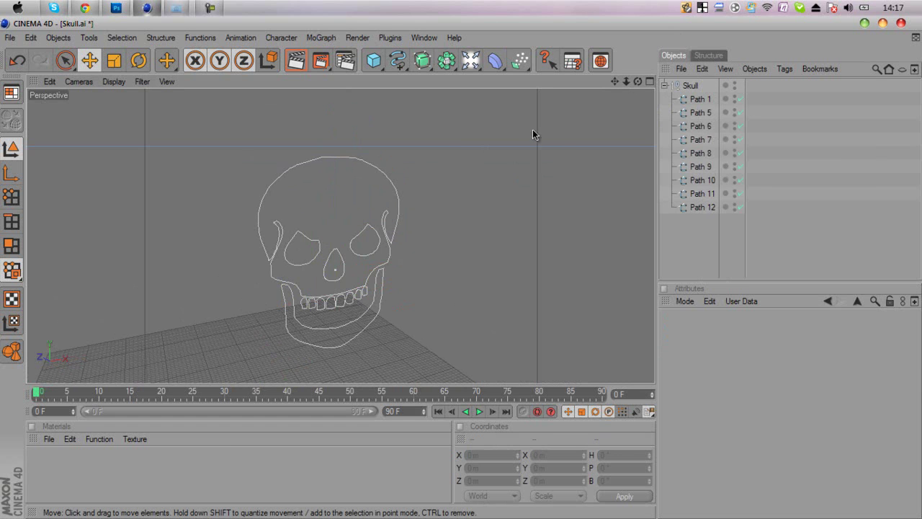
Step: Add an Extrude NURBS object and paste several duplicates of it
click(450, 61)
click(422, 60)
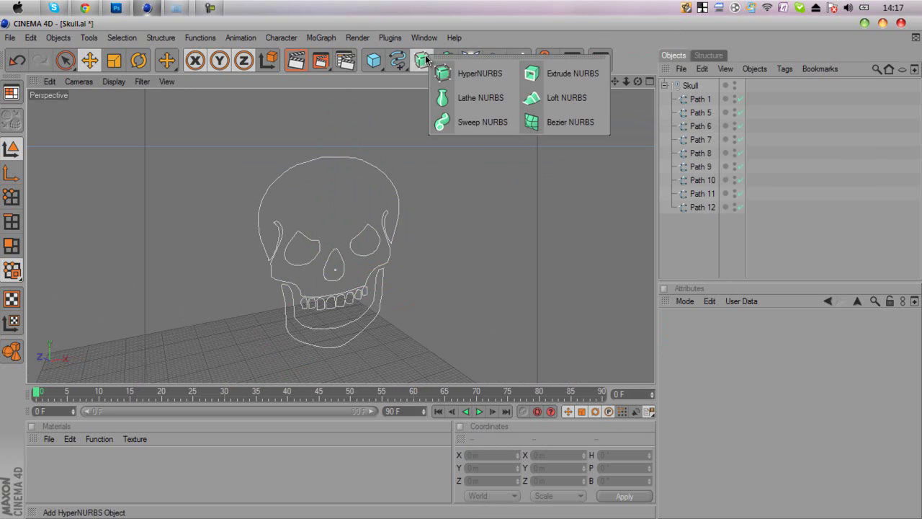
click(585, 74)
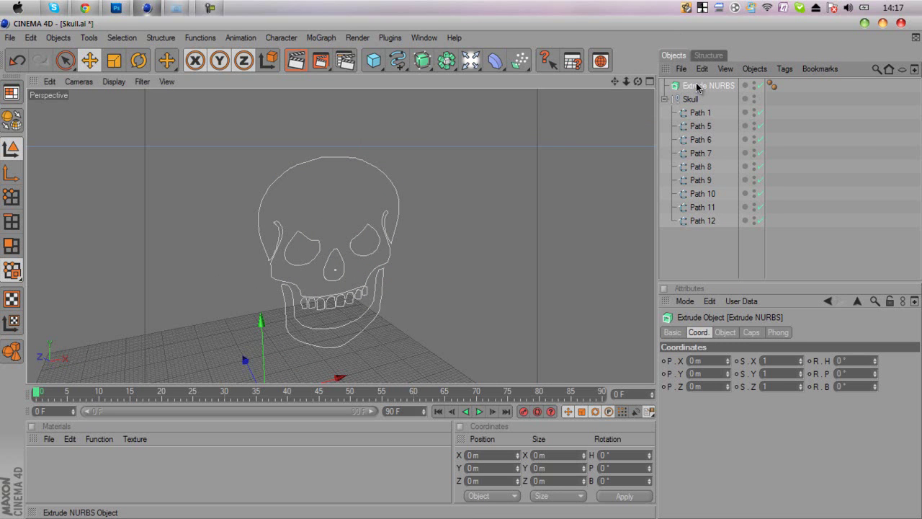
key(ctrl+v)
key(ctrl+v)
key(ctrl+v)
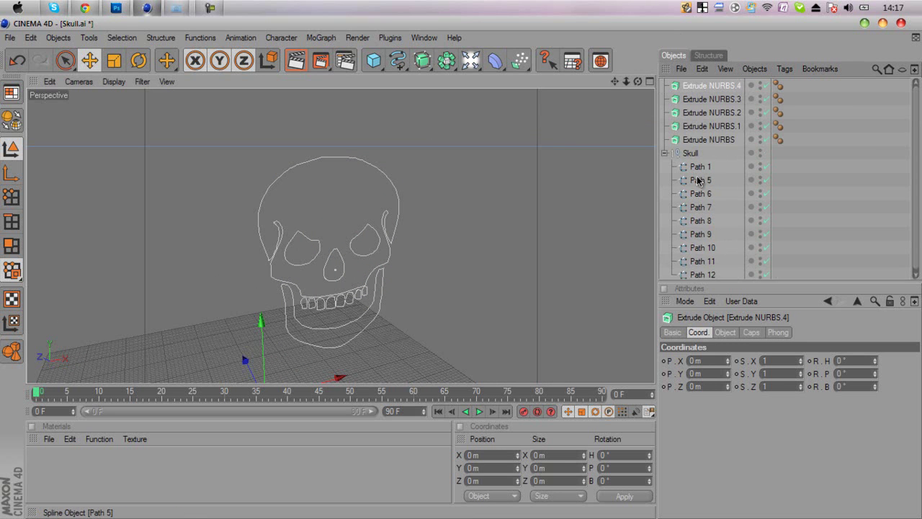
key(ctrl+v)
Step: Place Paths 1, 5, 6, 7, 8, 9 and 10 each into its own Extrude NURBS
drag(711, 139, 711, 140)
drag(700, 180, 710, 126)
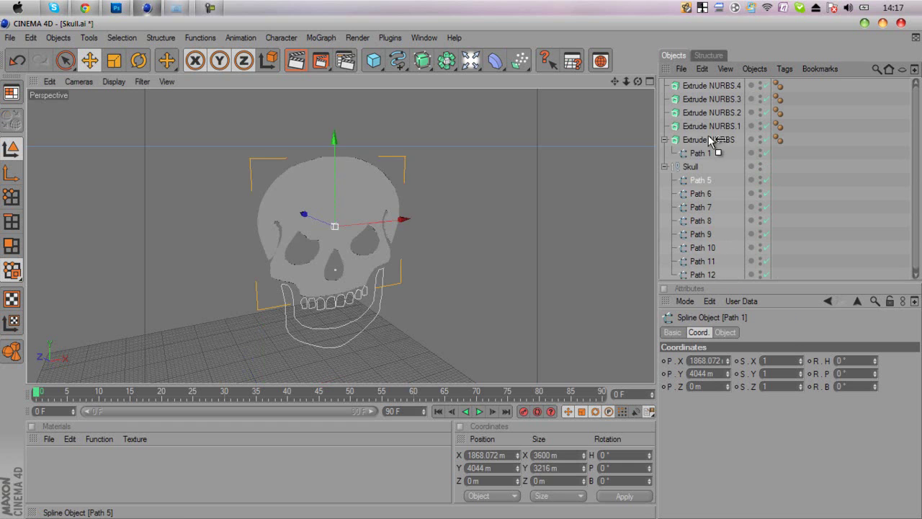
drag(698, 193, 710, 160)
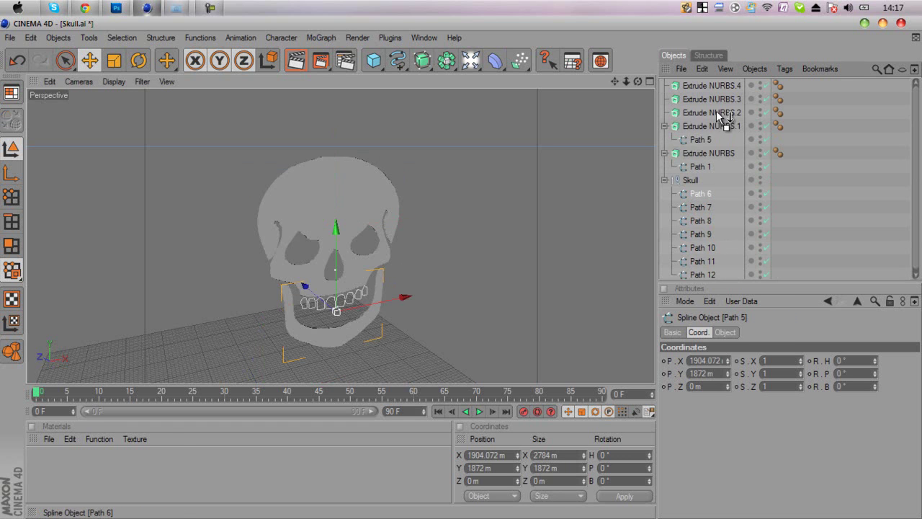
drag(716, 110, 716, 111)
drag(700, 207, 717, 86)
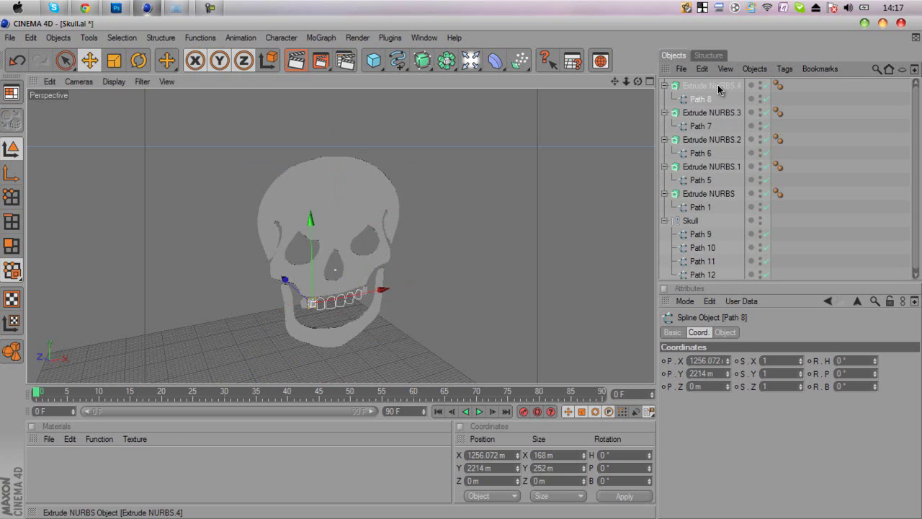
drag(700, 261, 712, 141)
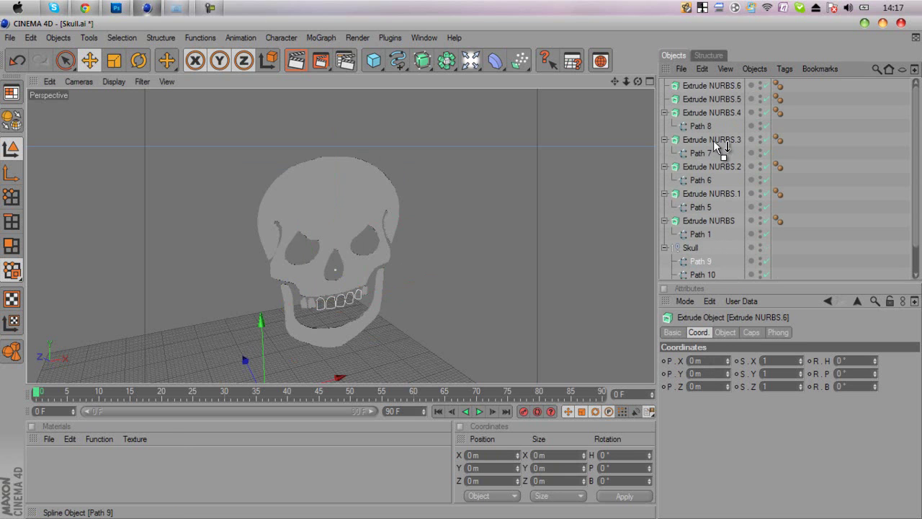
drag(720, 83, 721, 85)
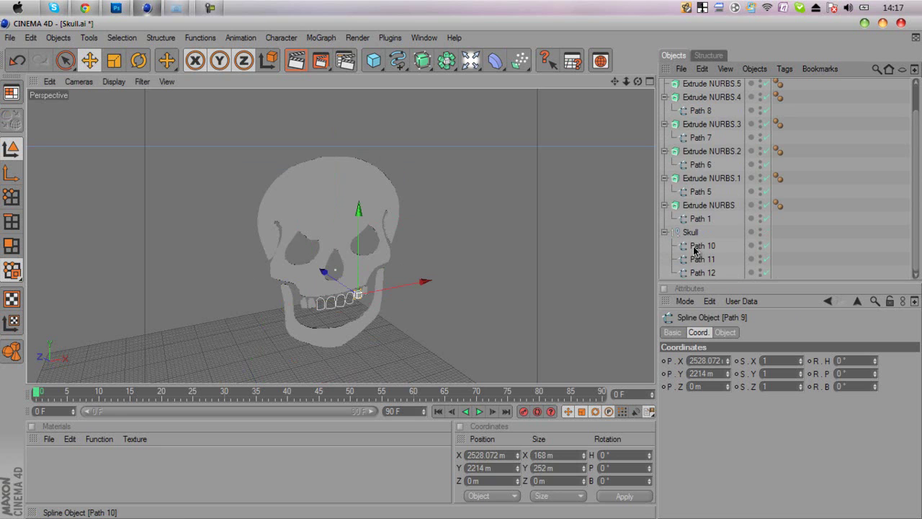
mouse_move(696, 247)
mouse_down()
mouse_move(735, 118)
mouse_move(720, 85)
mouse_up()
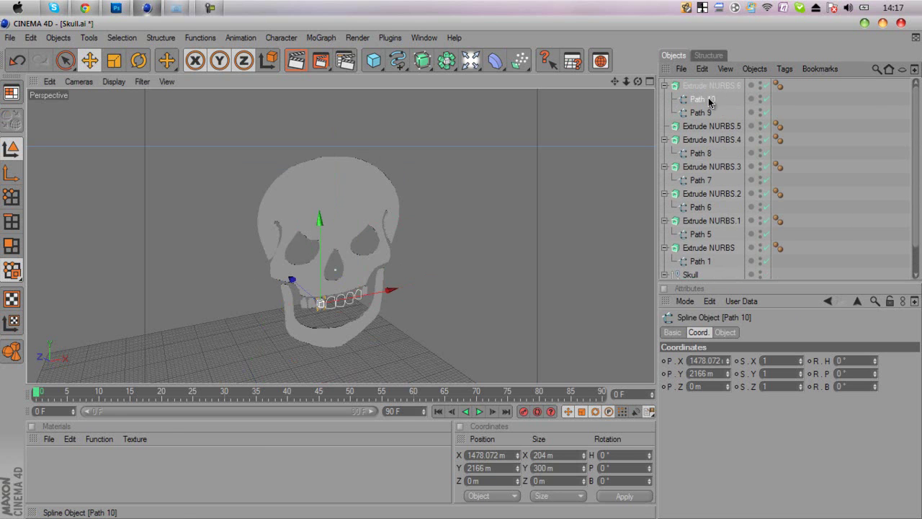
Step: Put Path 11 into Extrude NURBS.7 and wrap Path 12 in a new extrude
drag(711, 122, 712, 124)
scroll(691, 245, down, 1)
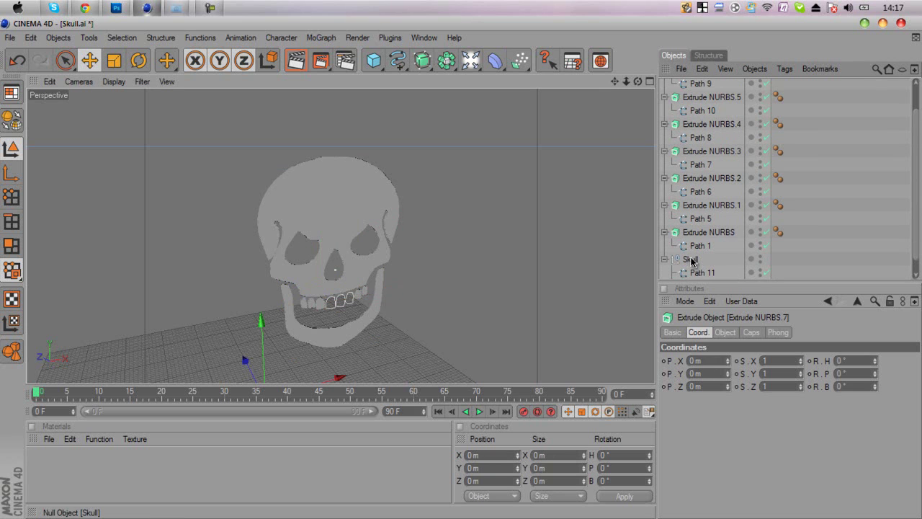
mouse_move(696, 261)
mouse_down()
mouse_move(702, 265)
mouse_move(751, 101)
mouse_move(749, 137)
mouse_move(703, 154)
mouse_up()
scroll(734, 100, up, 2)
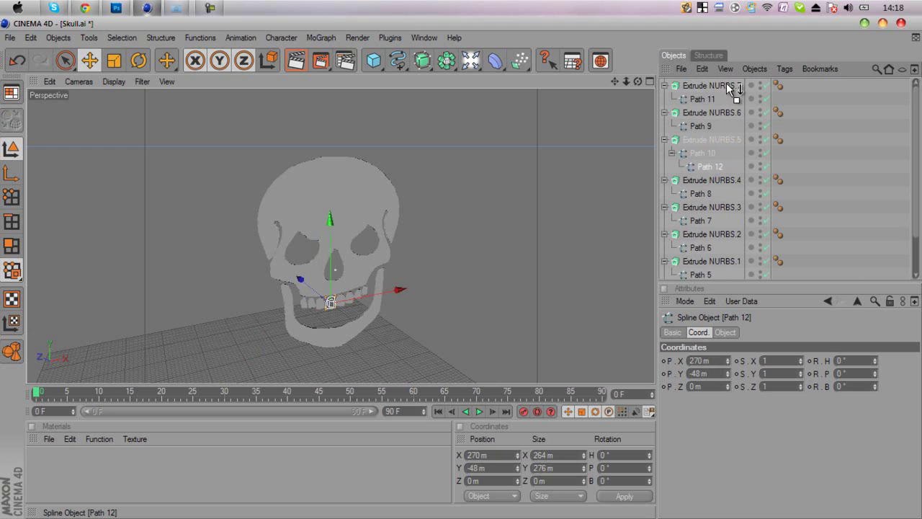
drag(727, 85, 726, 80)
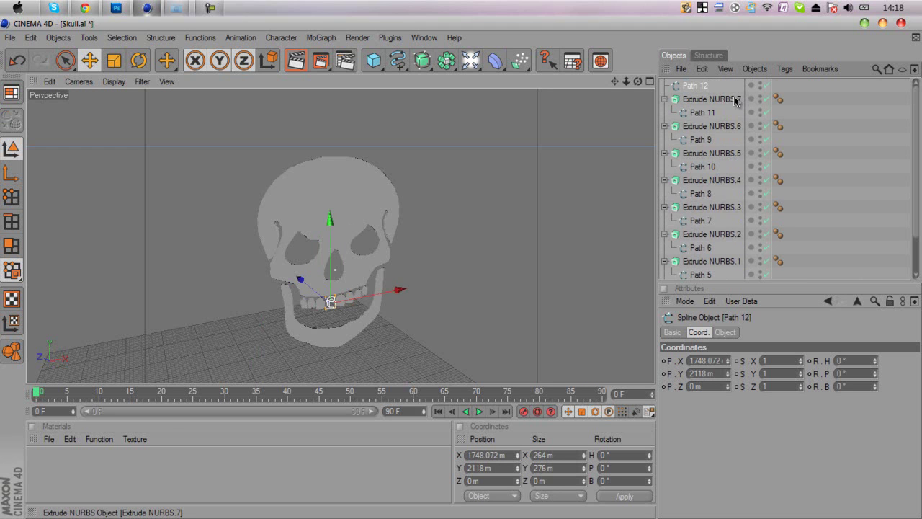
click(702, 99)
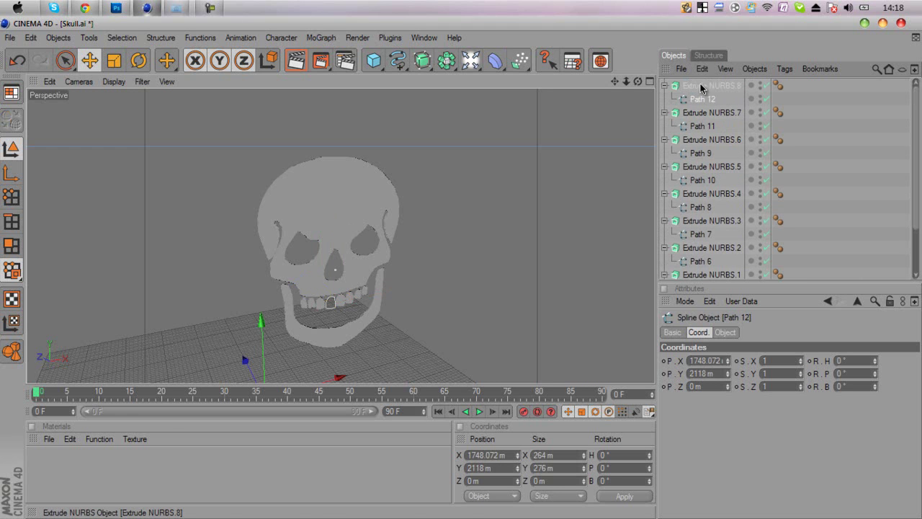
click(546, 208)
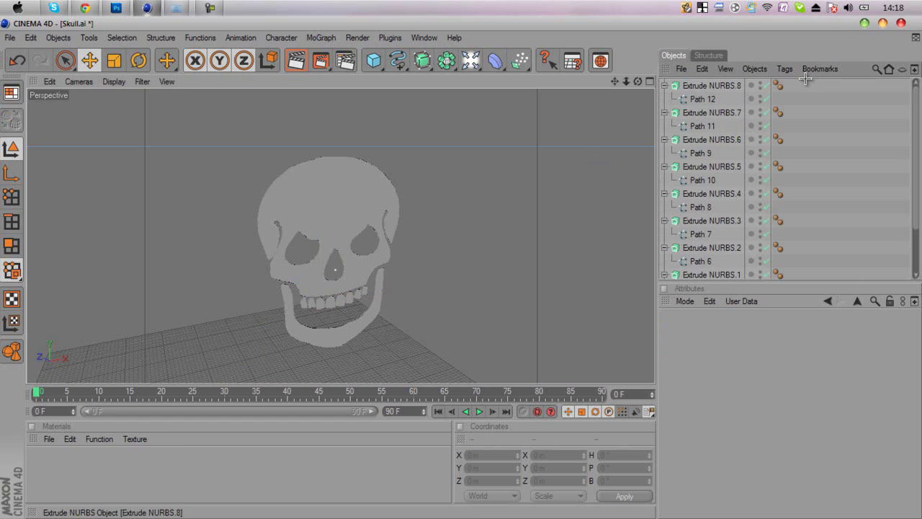
scroll(711, 206, down, 3)
Step: Group all the extruded skull pieces under a single Null Object
key(ctrl+a)
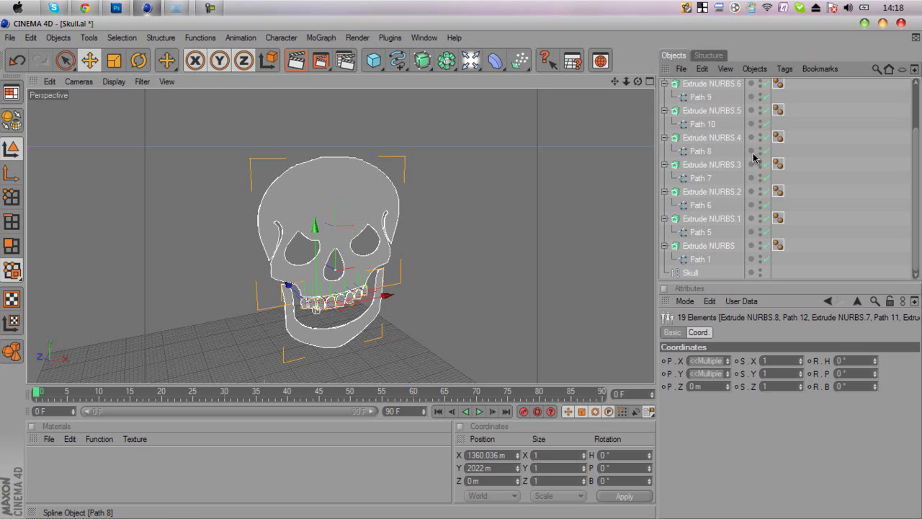
right_click(742, 147)
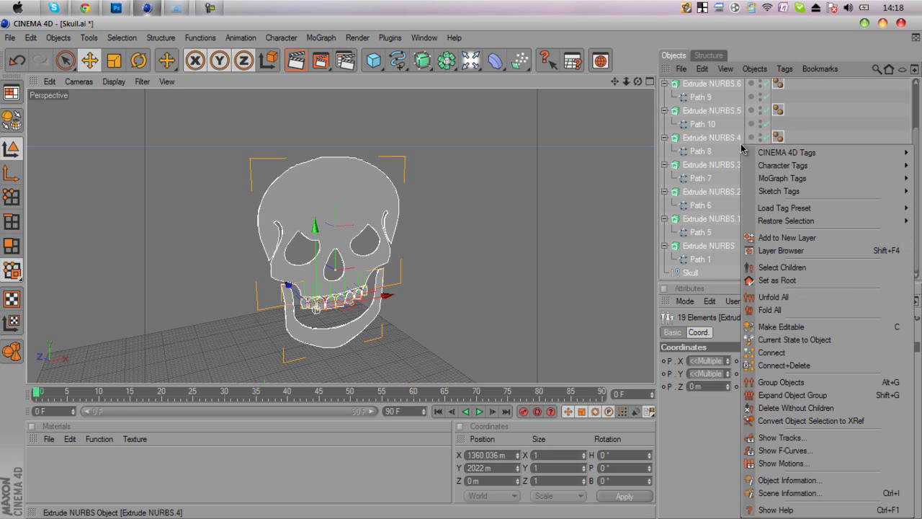
click(845, 386)
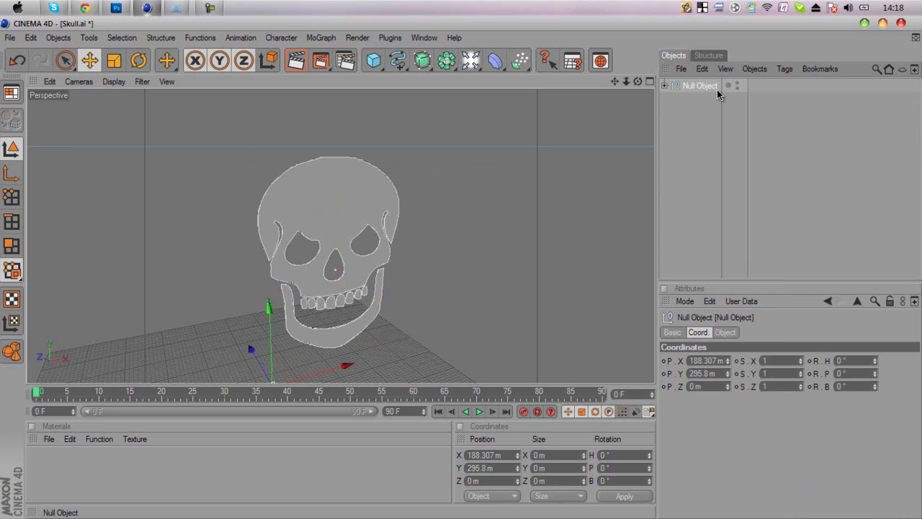
Step: Shift the grouped skull left along X and orbit to see it edge-on
click(608, 107)
click(698, 85)
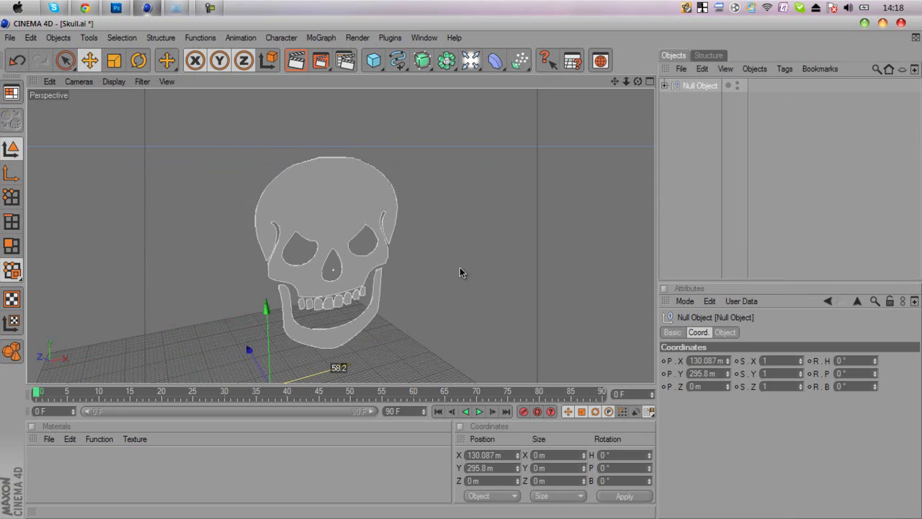
drag(340, 371, 311, 373)
alt+drag(575, 181, 461, 273)
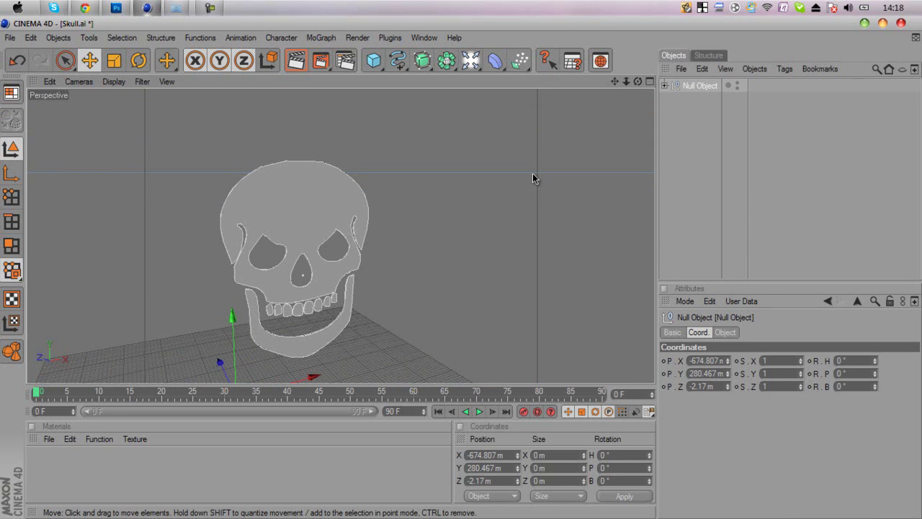
Step: Raise the skull group's Z scale to about 30.44 and orbit to inspect its new thickness
click(699, 336)
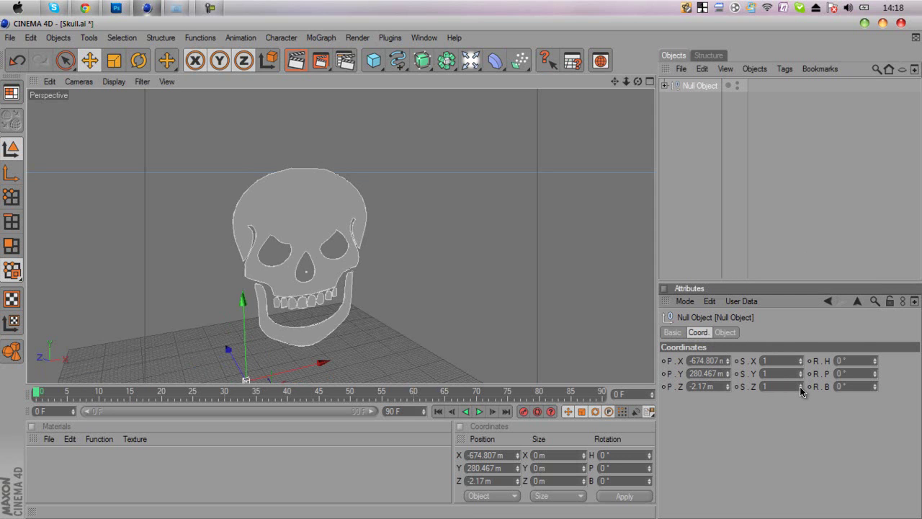
drag(799, 386, 805, 343)
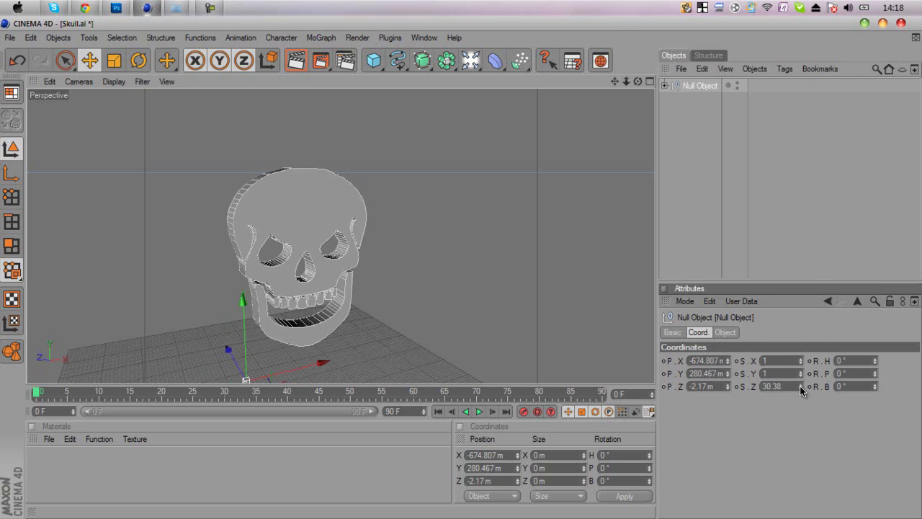
drag(799, 386, 799, 386)
mouse_move(637, 81)
mouse_down()
mouse_move(401, 299)
mouse_move(466, 268)
mouse_move(457, 264)
mouse_move(463, 273)
mouse_move(517, 271)
mouse_move(457, 266)
mouse_move(473, 136)
mouse_move(456, 247)
mouse_move(467, 274)
mouse_move(453, 276)
mouse_move(461, 267)
mouse_up()
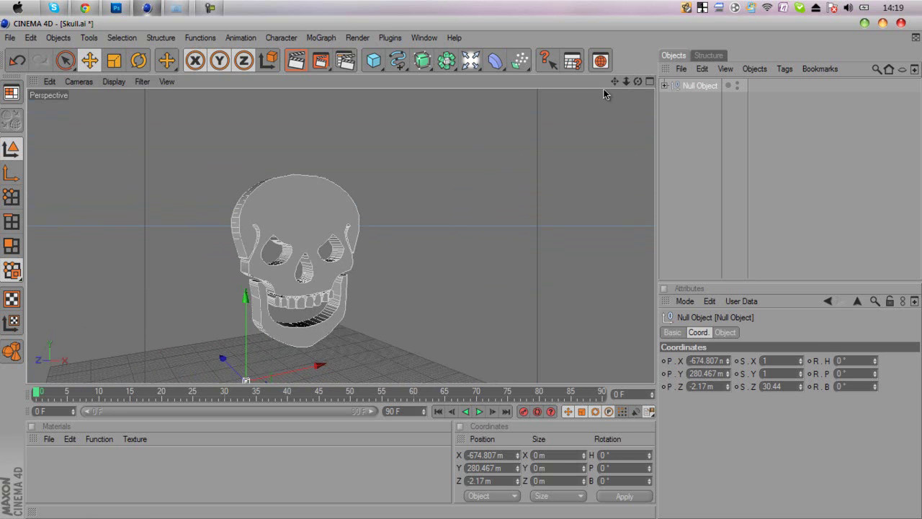
drag(638, 82, 509, 154)
mouse_move(630, 78)
mouse_down()
mouse_move(454, 283)
mouse_move(462, 268)
mouse_up()
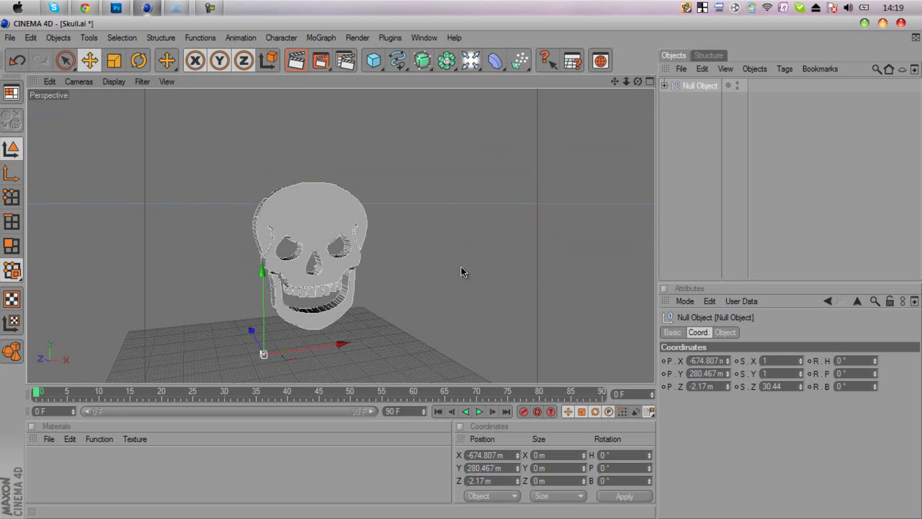
Step: Render the active view of the thick skull on black, then return to the editor view
click(296, 60)
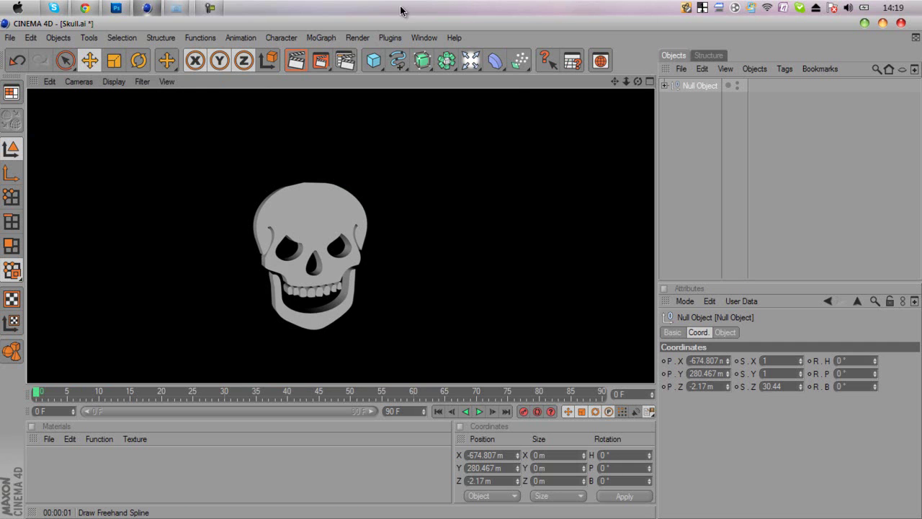
click(469, 143)
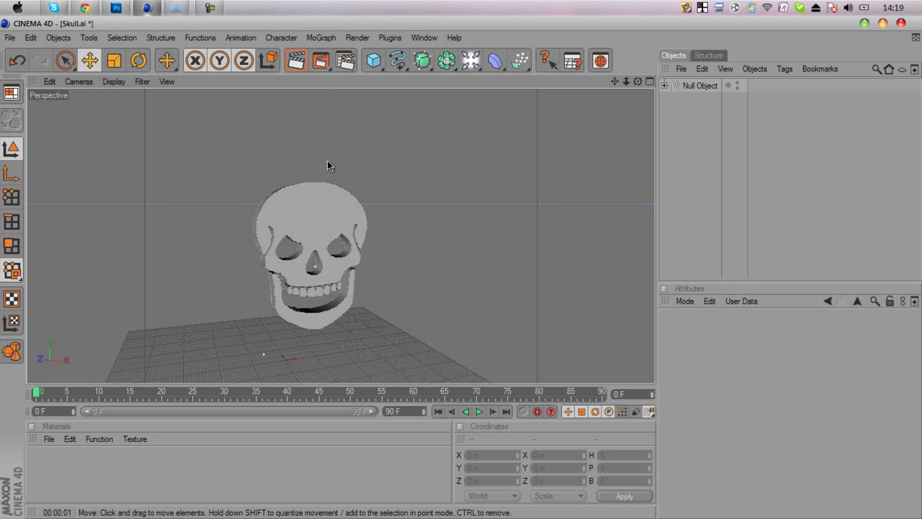
click(215, 7)
click(209, 72)
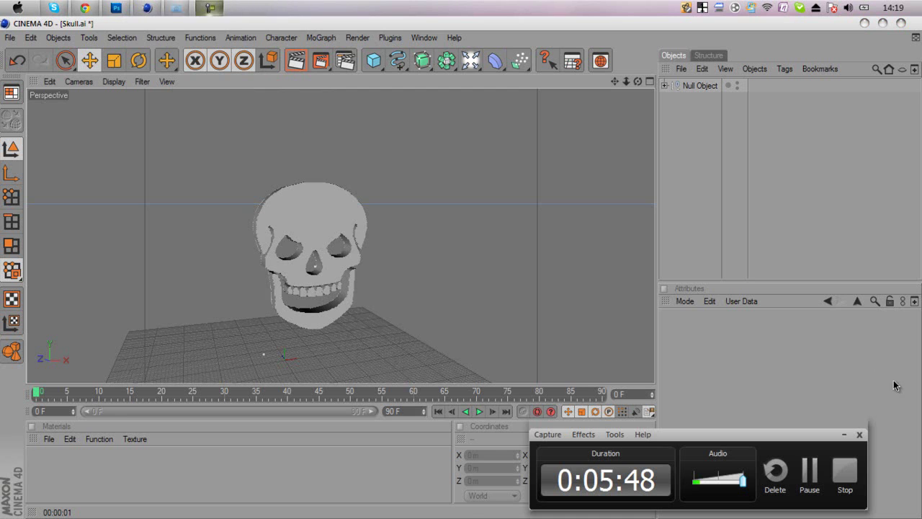